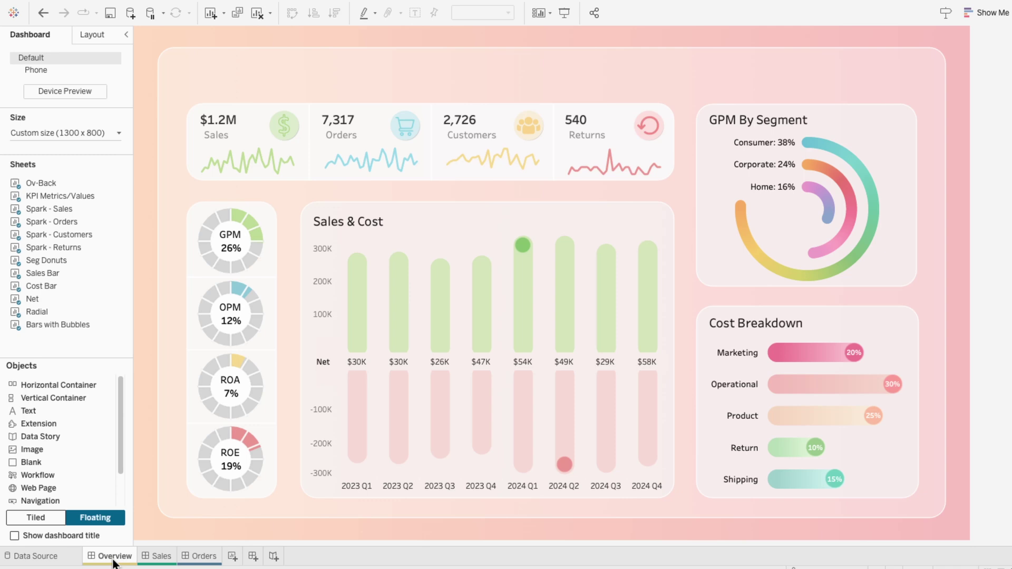
- Preview the Sales and Orders dashboards, then return to the Overview dashboard
click(164, 560)
click(195, 561)
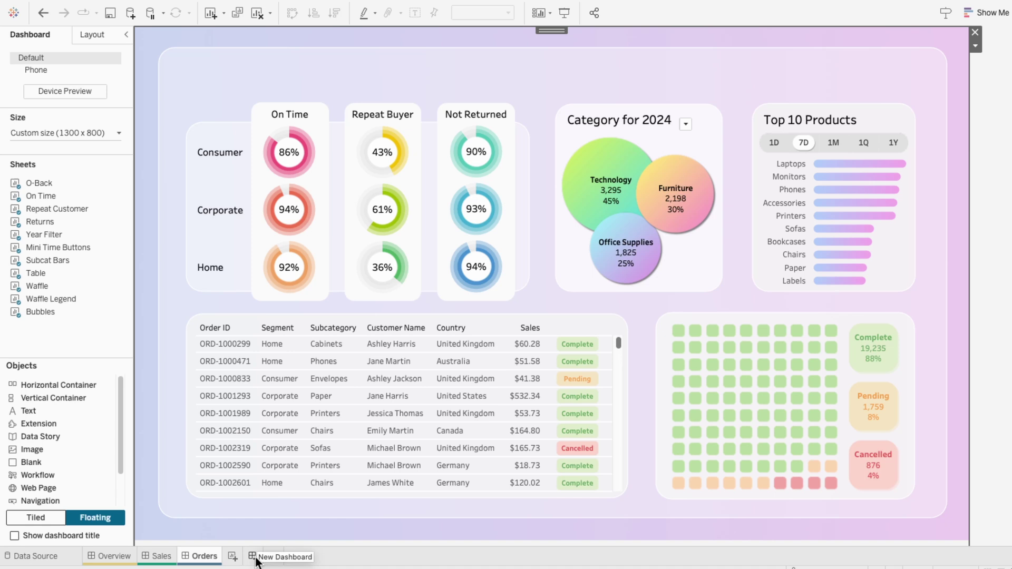
click(114, 559)
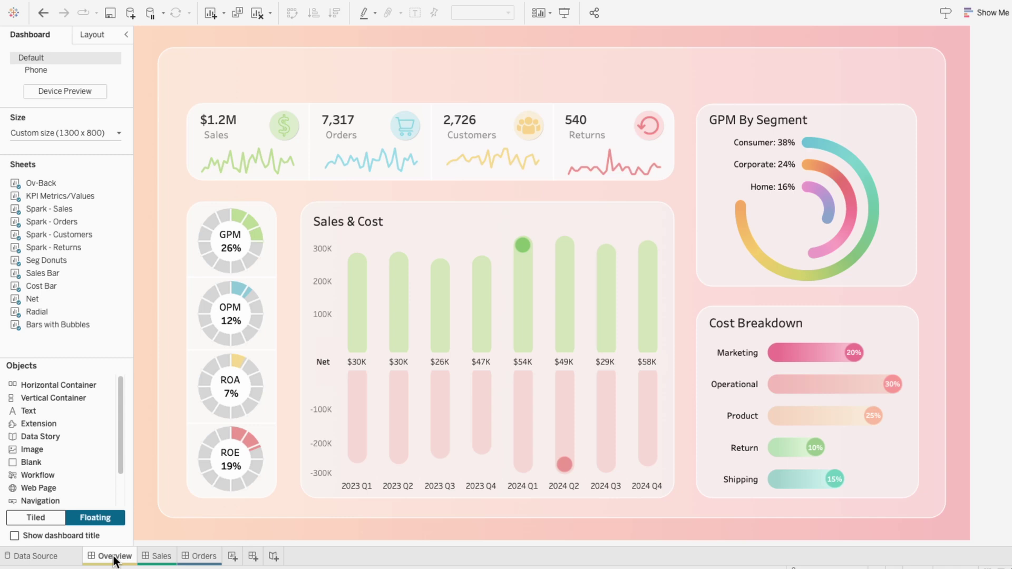
- Add a text-style navigation button titled 'Sales' that navigates to the Sales dashboard
drag(52, 500, 435, 270)
right_click(460, 284)
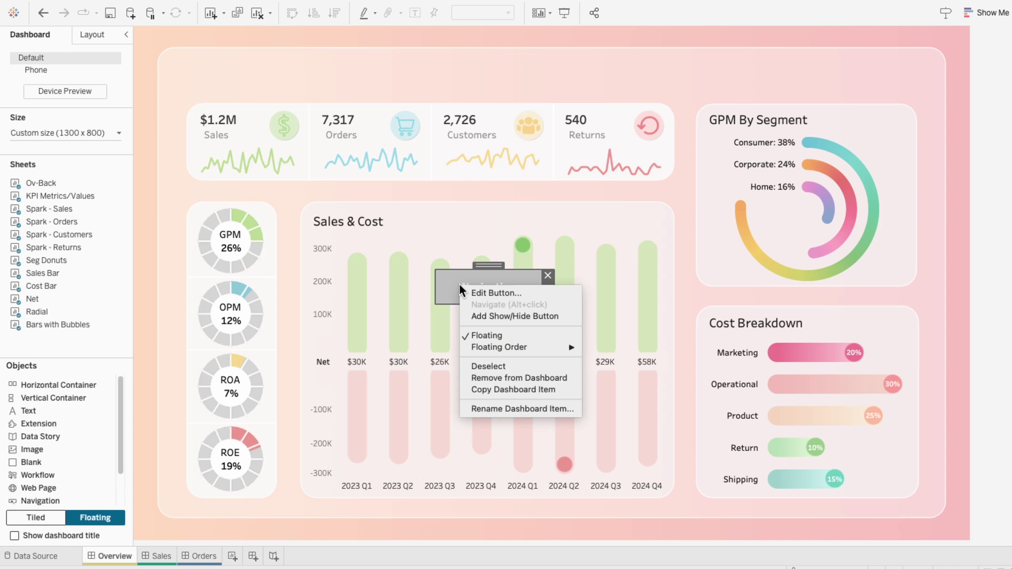
click(470, 292)
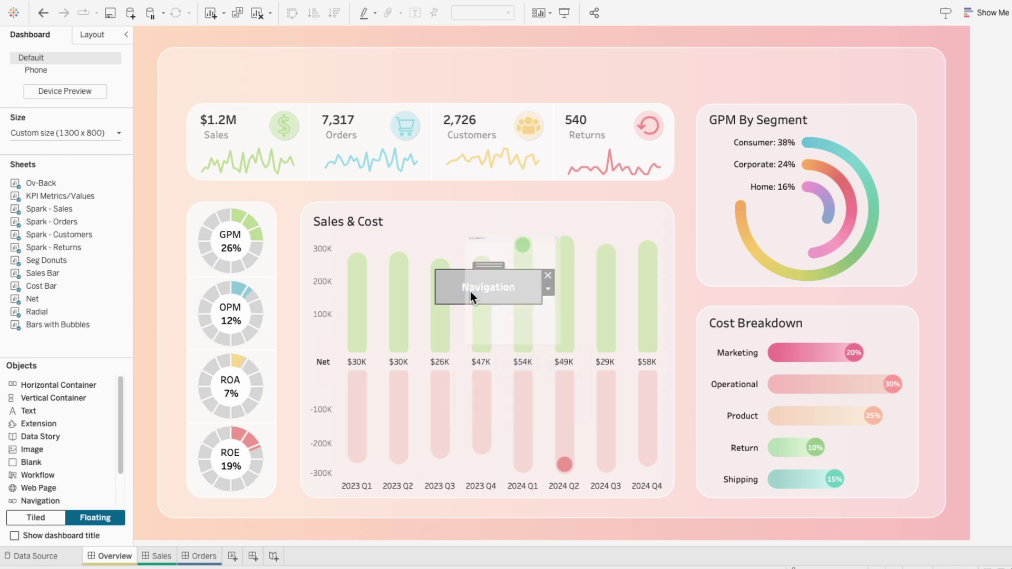
click(470, 204)
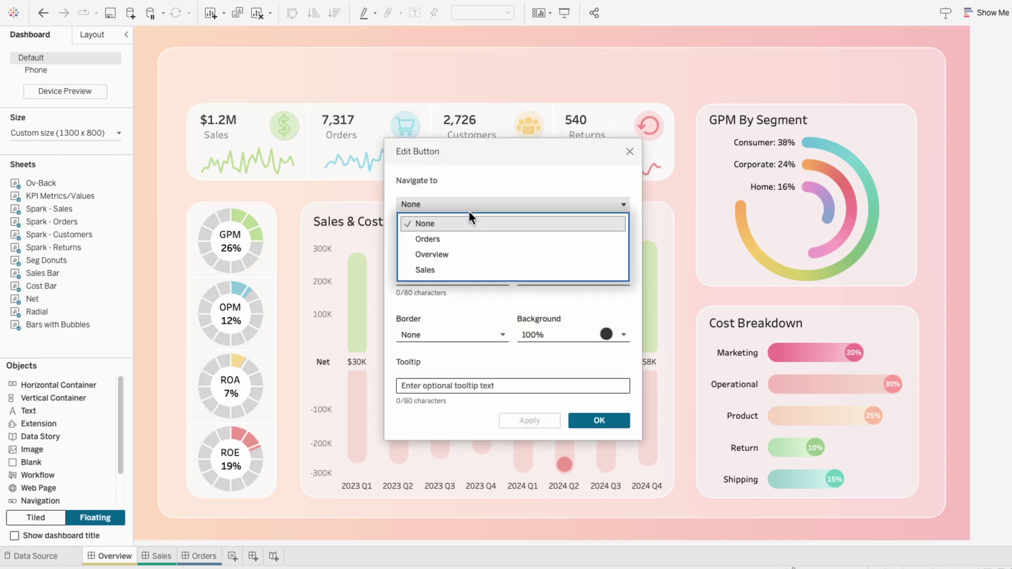
click(463, 268)
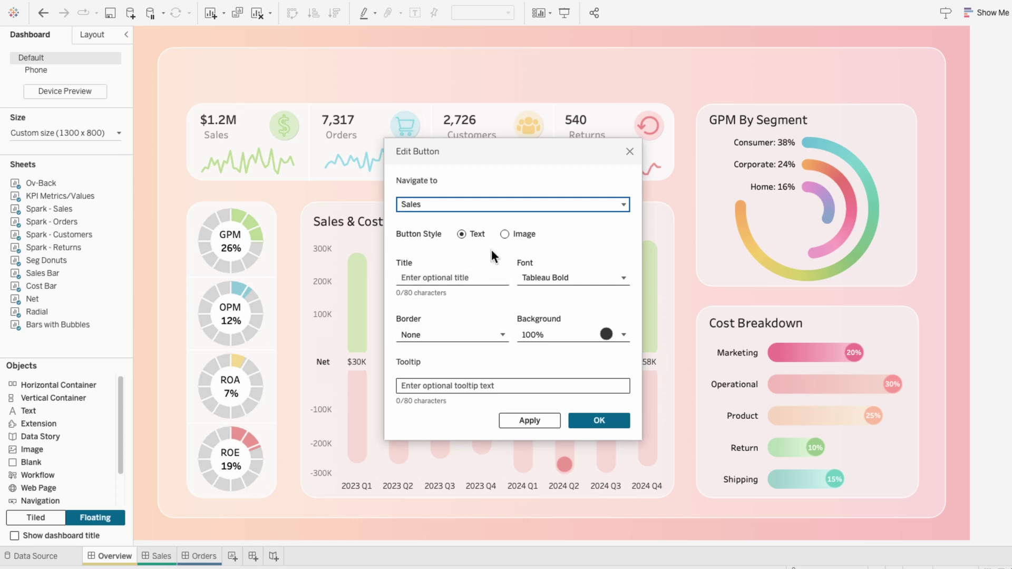
click(514, 236)
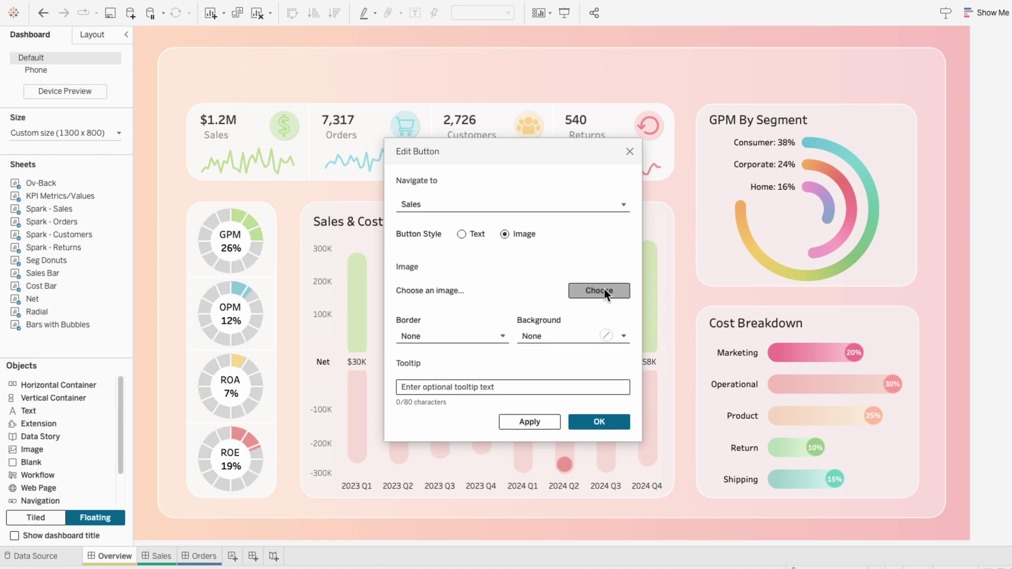
click(475, 235)
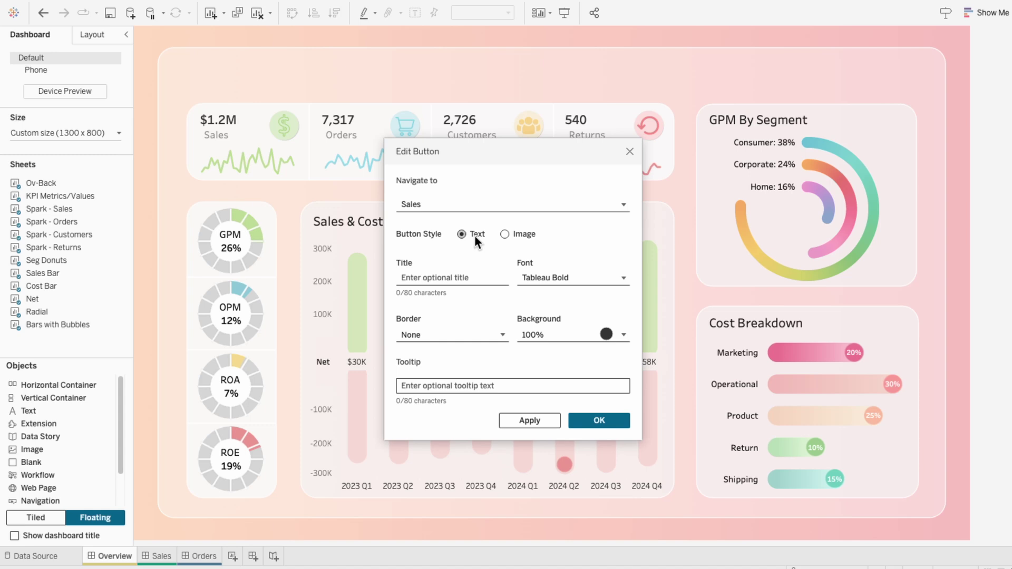
click(465, 276)
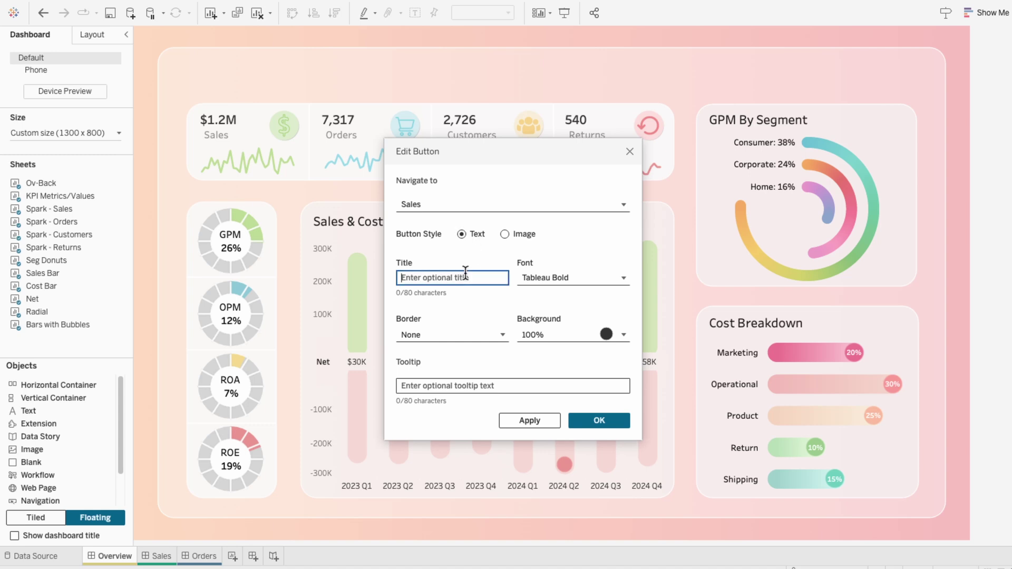
text(Sales)
- Format the button text as Tableau Medium 14 dark grey with background None, and confirm
click(578, 277)
click(579, 298)
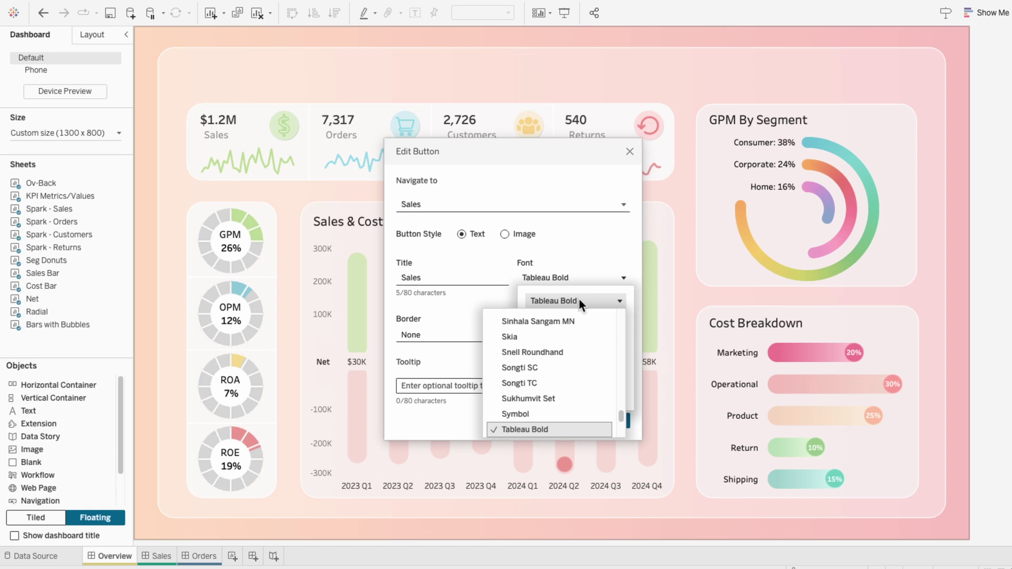
scroll(547, 387, down, 5)
click(549, 399)
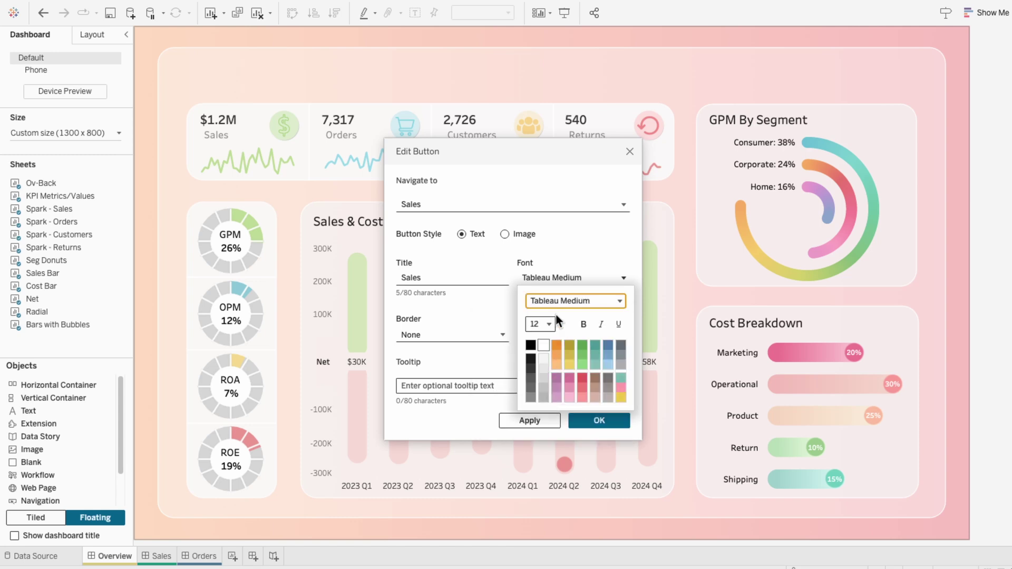
click(547, 325)
click(544, 273)
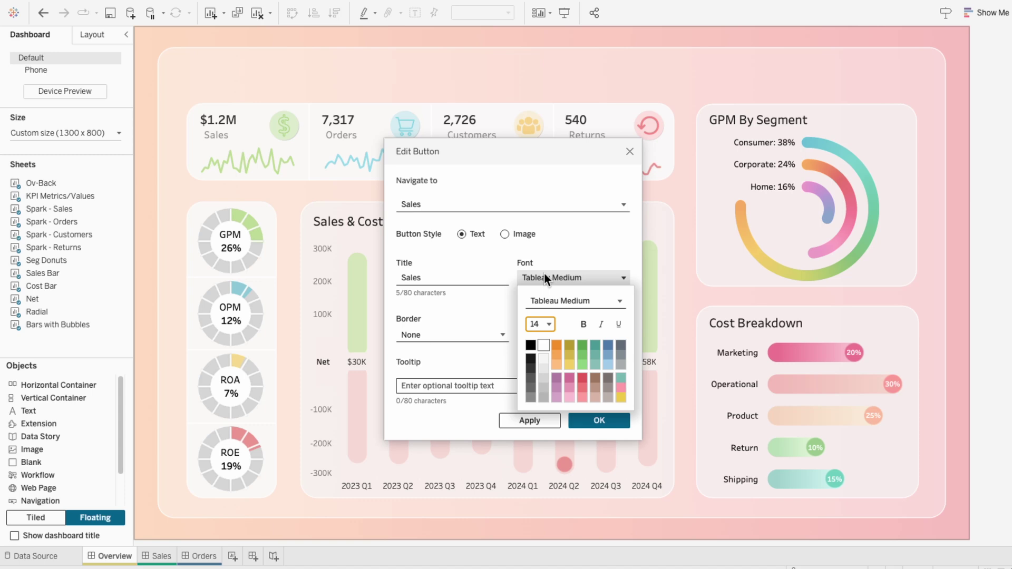
click(530, 388)
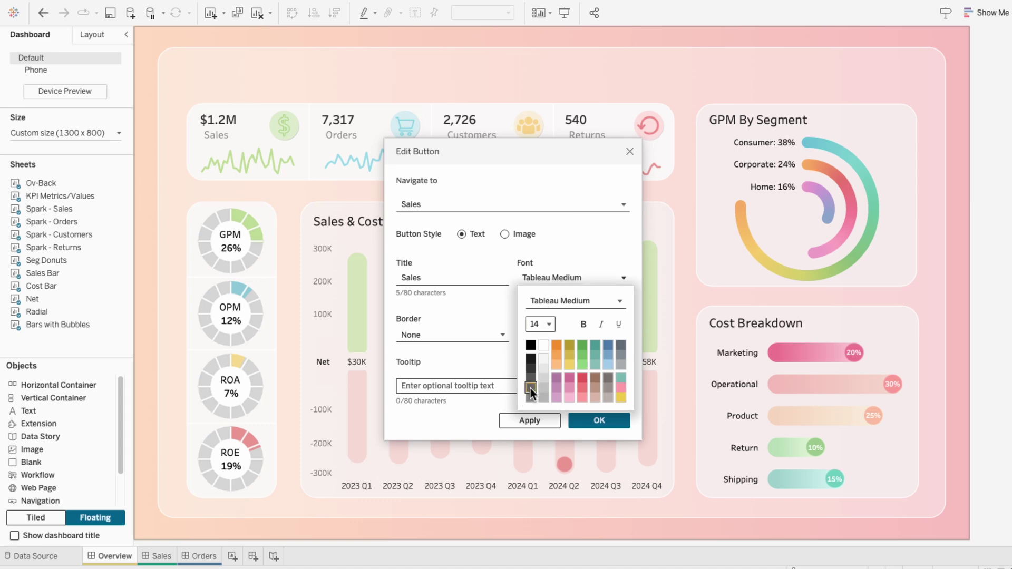
click(477, 375)
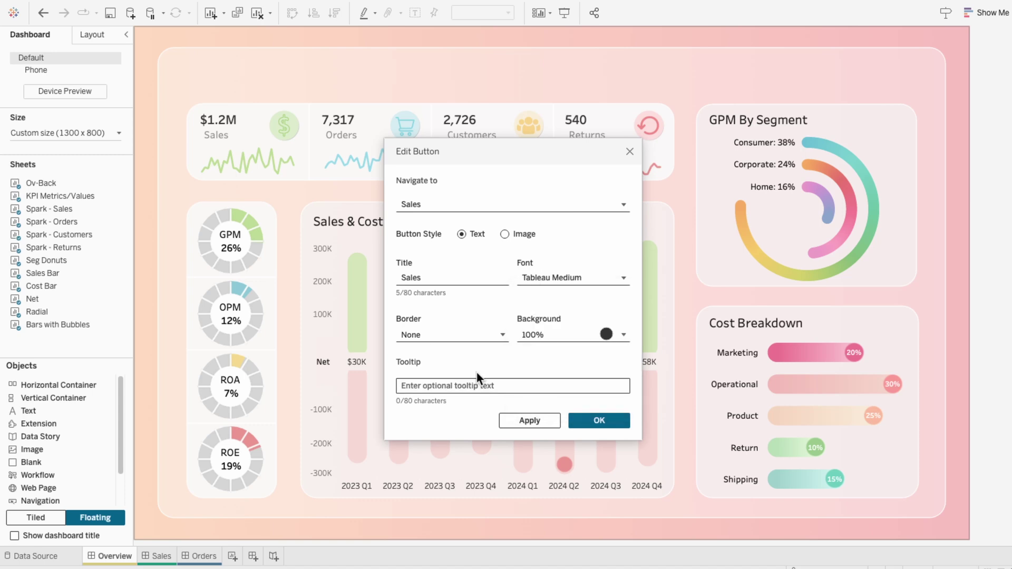
click(552, 335)
click(552, 356)
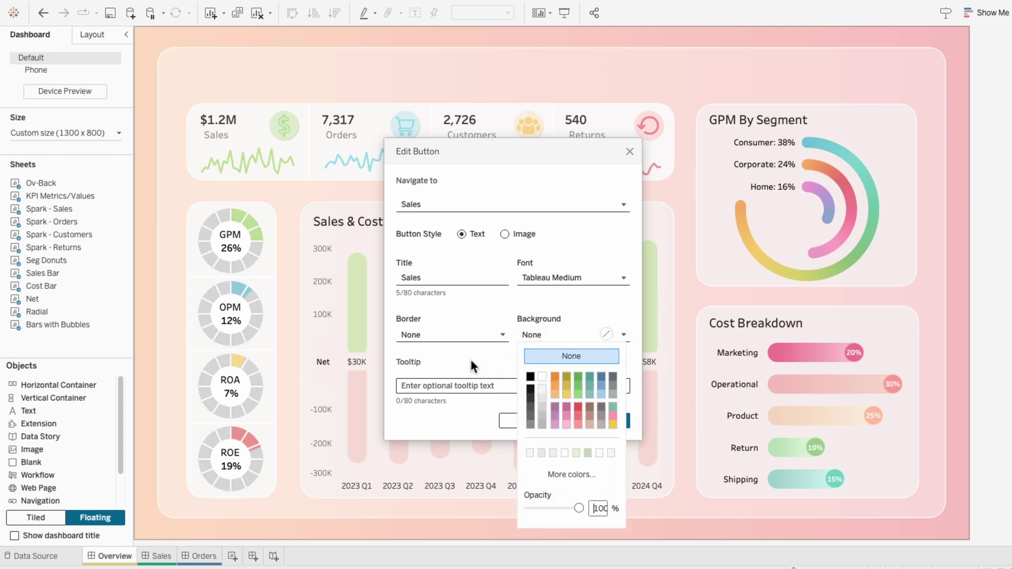
click(596, 425)
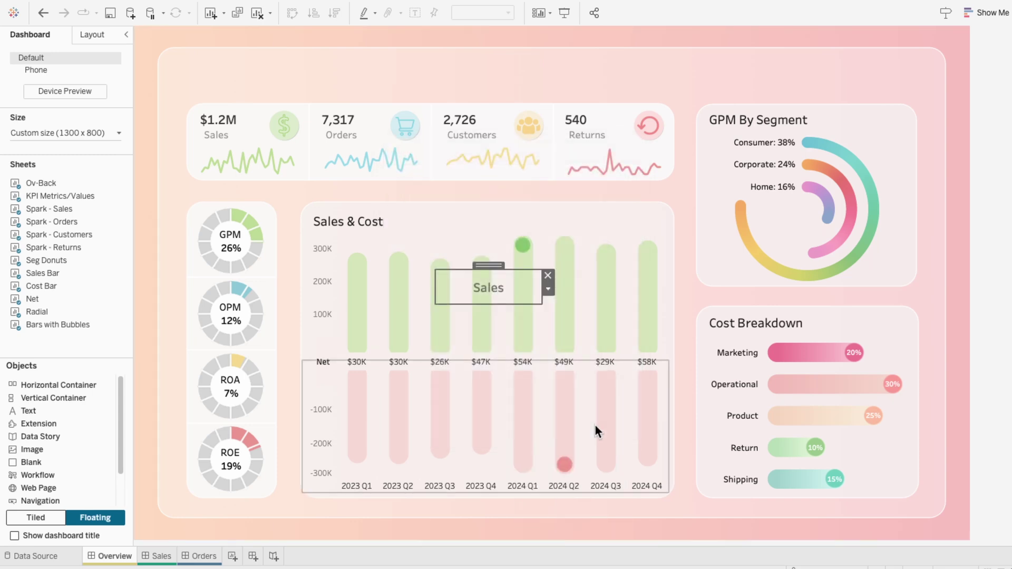
- Move the Sales button above the KPI cards, confirm it opens Sales, then return to Overview
drag(489, 264, 311, 59)
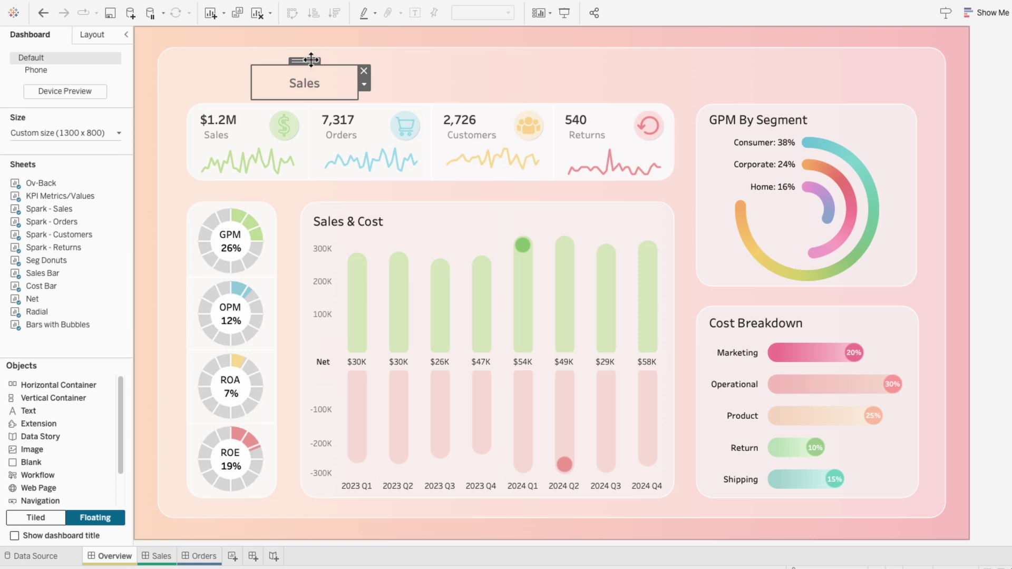
click(308, 79)
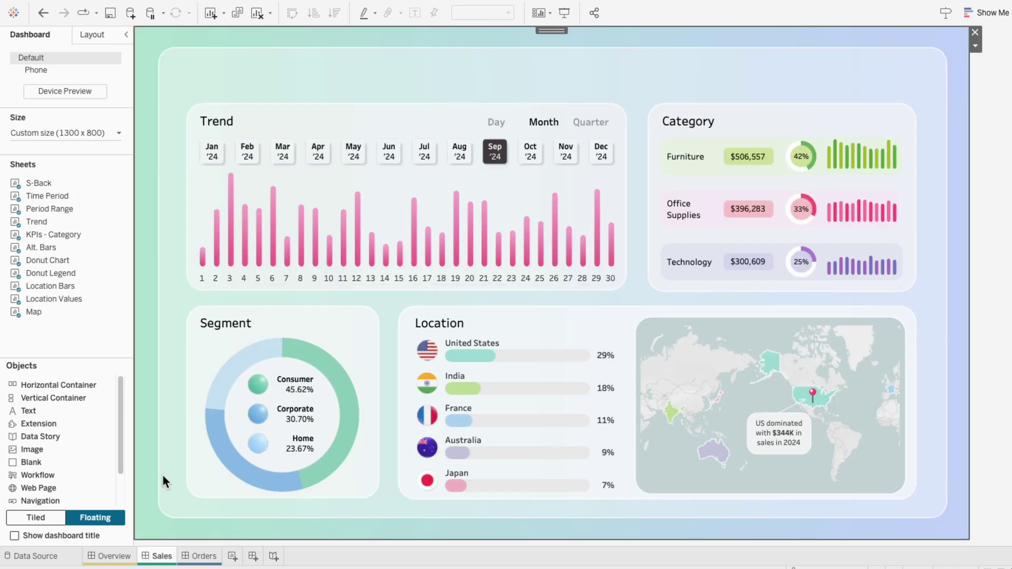
click(114, 558)
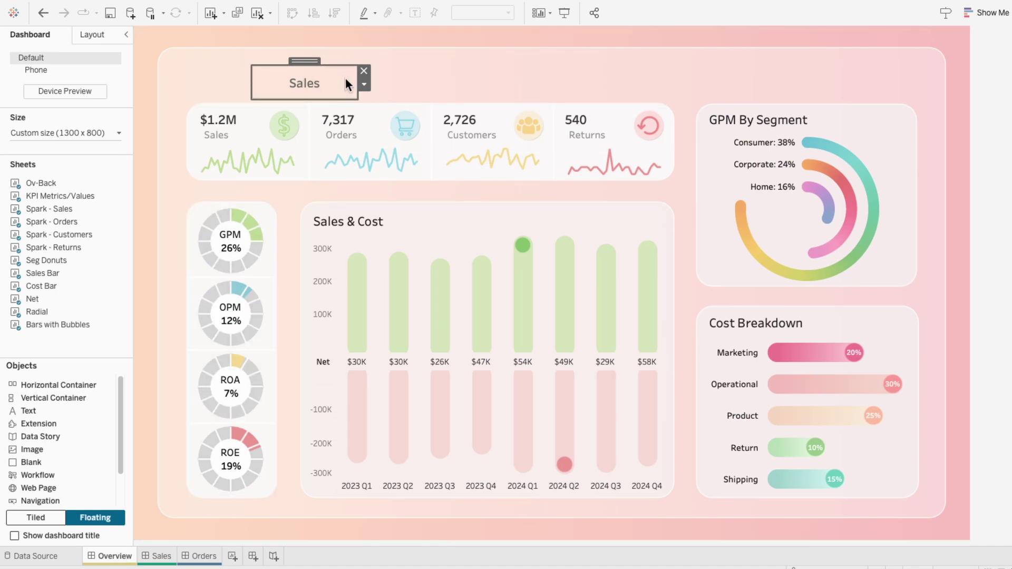
- Duplicate the Sales button and place the copy to the right of the original
click(363, 84)
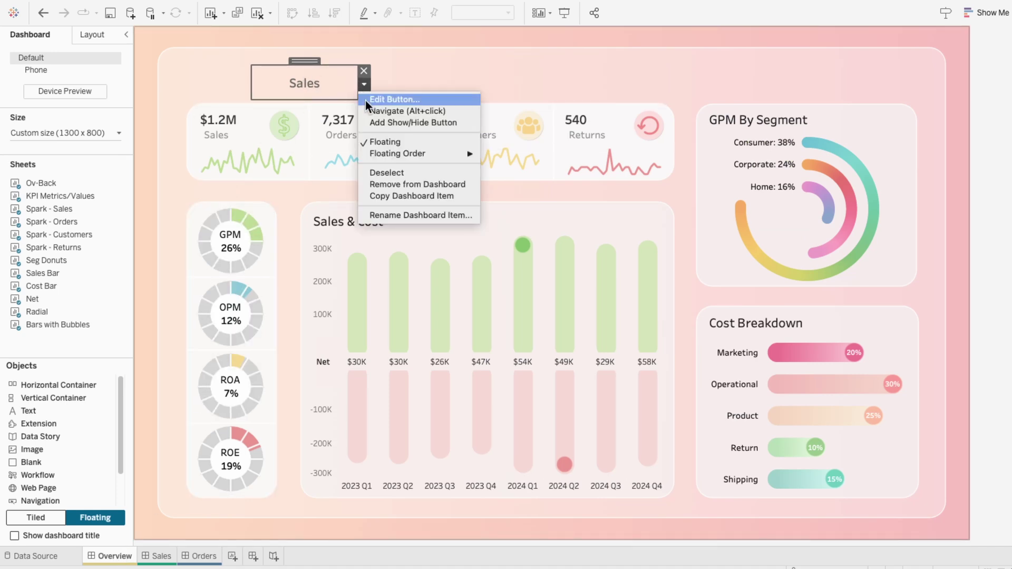
click(393, 194)
key(ctrl+v)
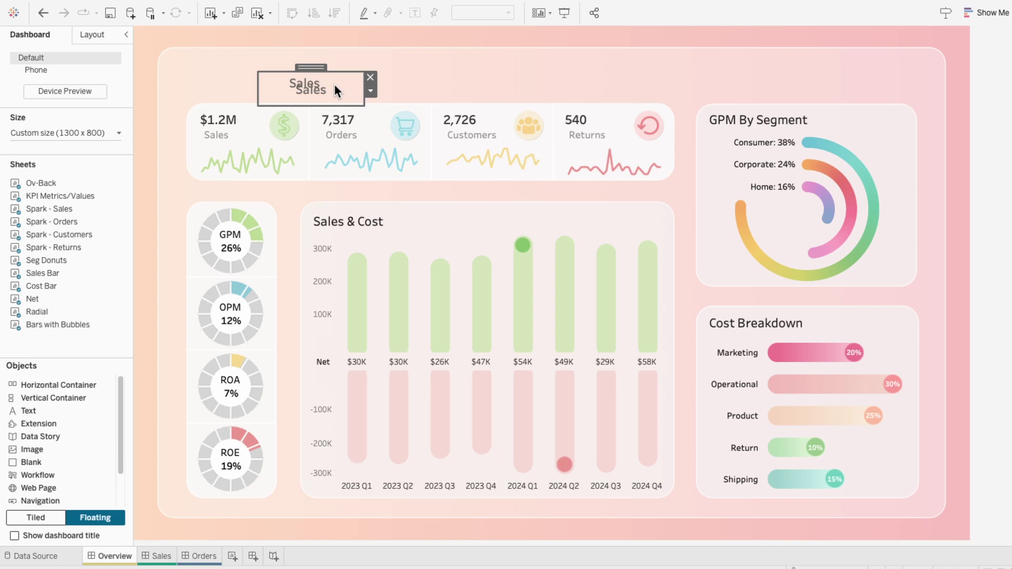
drag(334, 86, 399, 82)
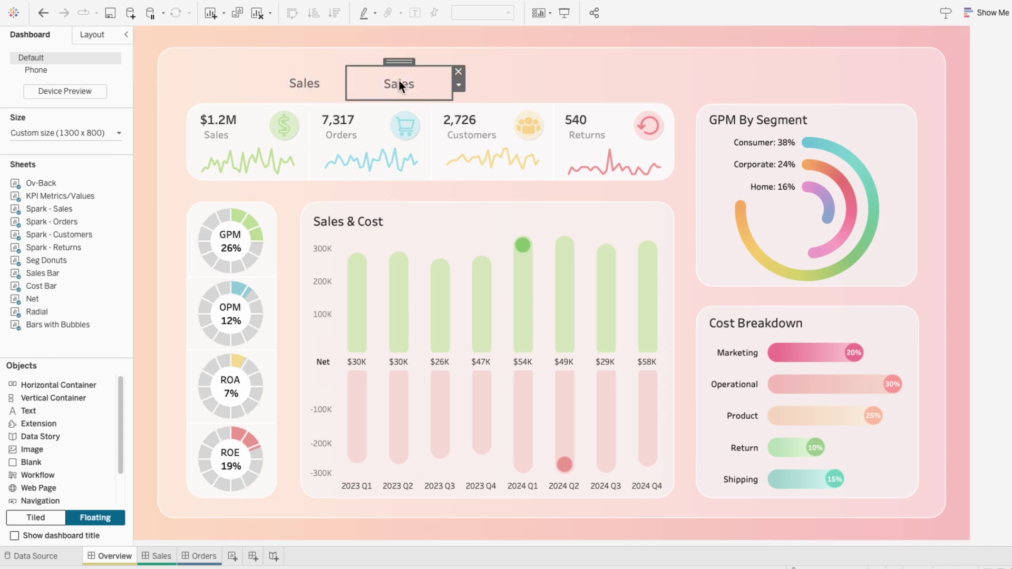
- Point the duplicate button to the Orders dashboard and retitle it 'Orders'
right_click(399, 80)
click(405, 86)
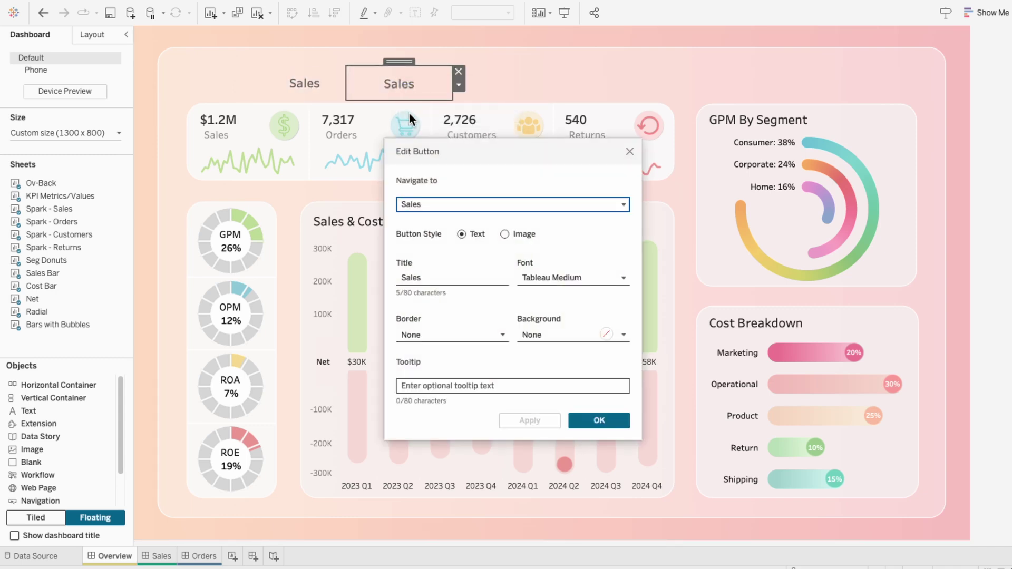
click(437, 205)
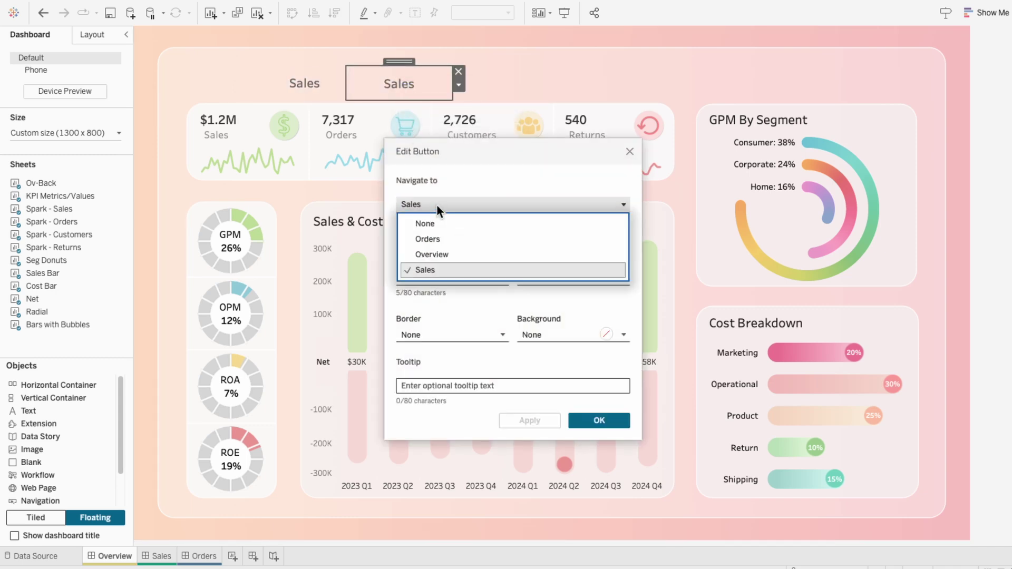
click(441, 239)
double_click(427, 279)
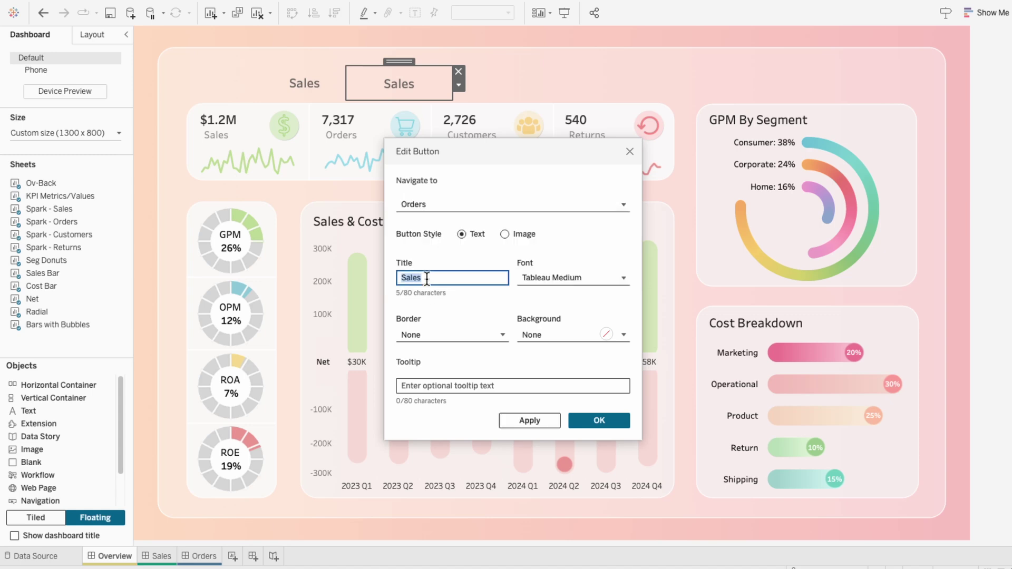
text(Orders)
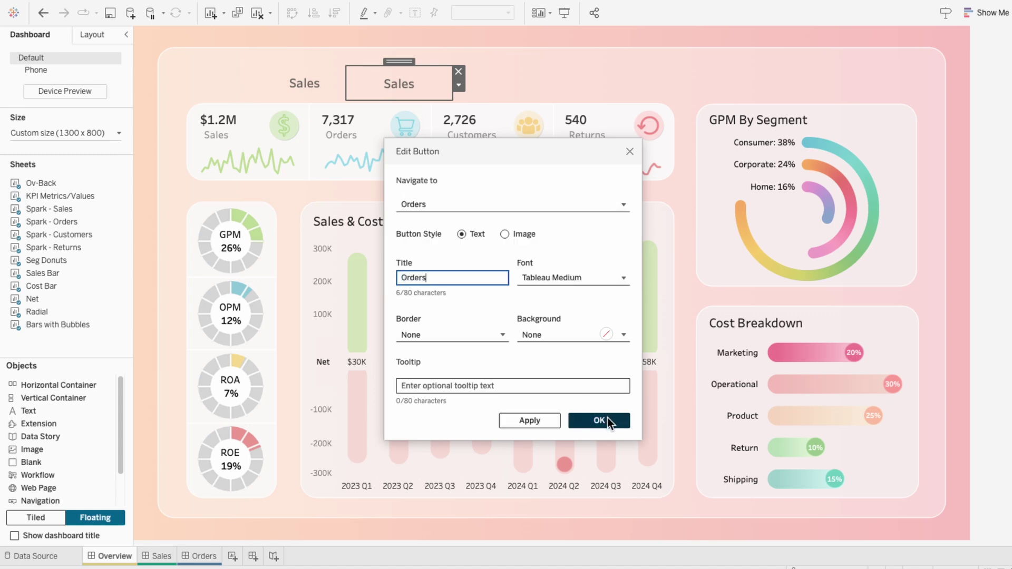
click(608, 420)
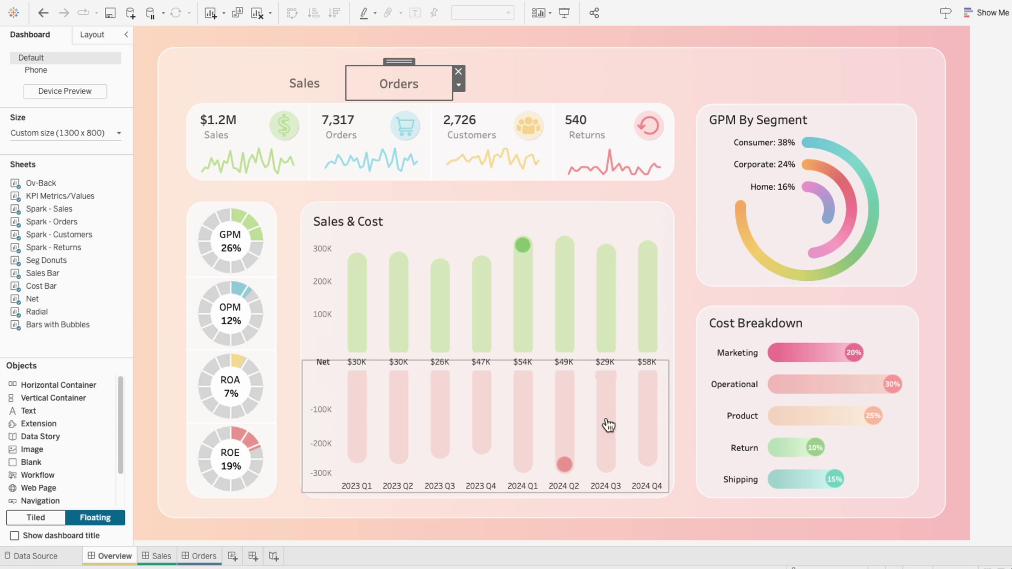
- Add a text object reading 'Overview' in Tableau Medium, size 14
drag(67, 411, 331, 267)
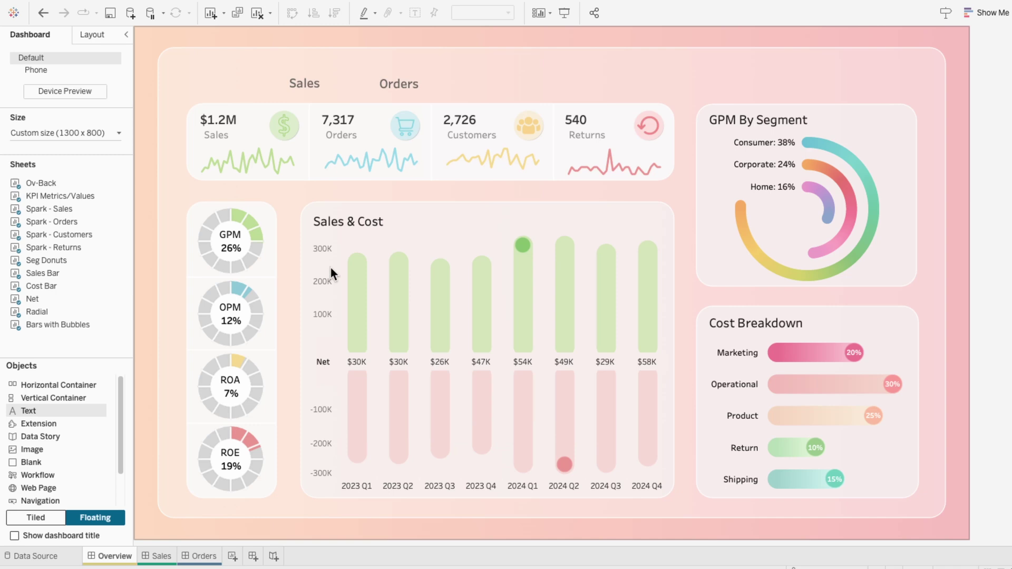
text(Overview)
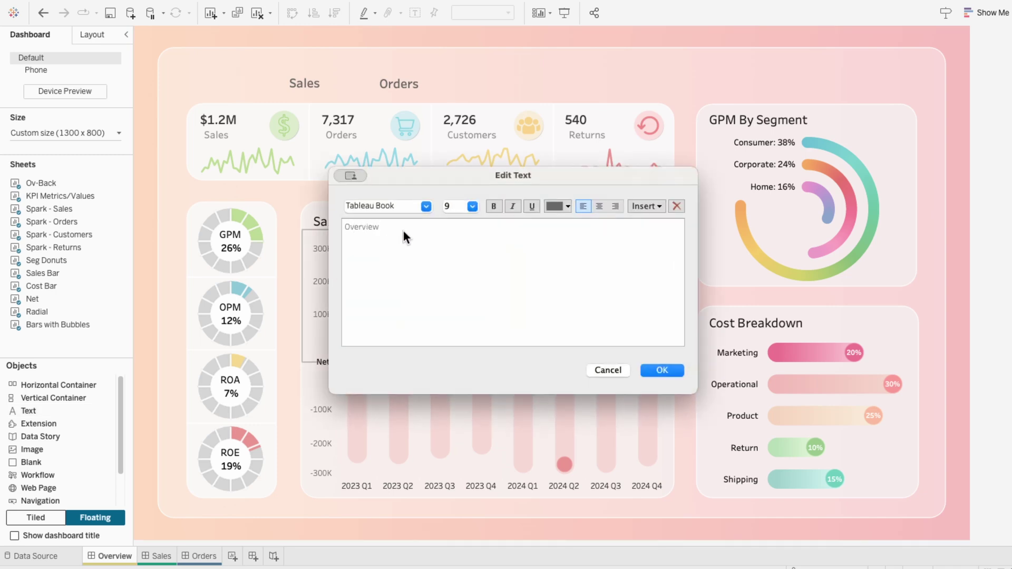
drag(341, 227, 400, 227)
click(426, 206)
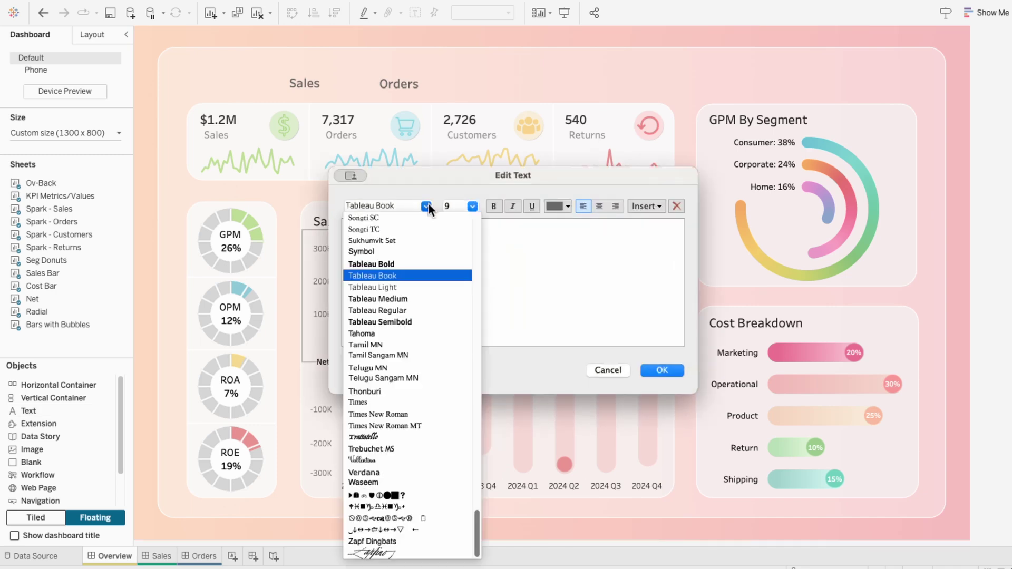
click(432, 296)
click(472, 207)
click(463, 263)
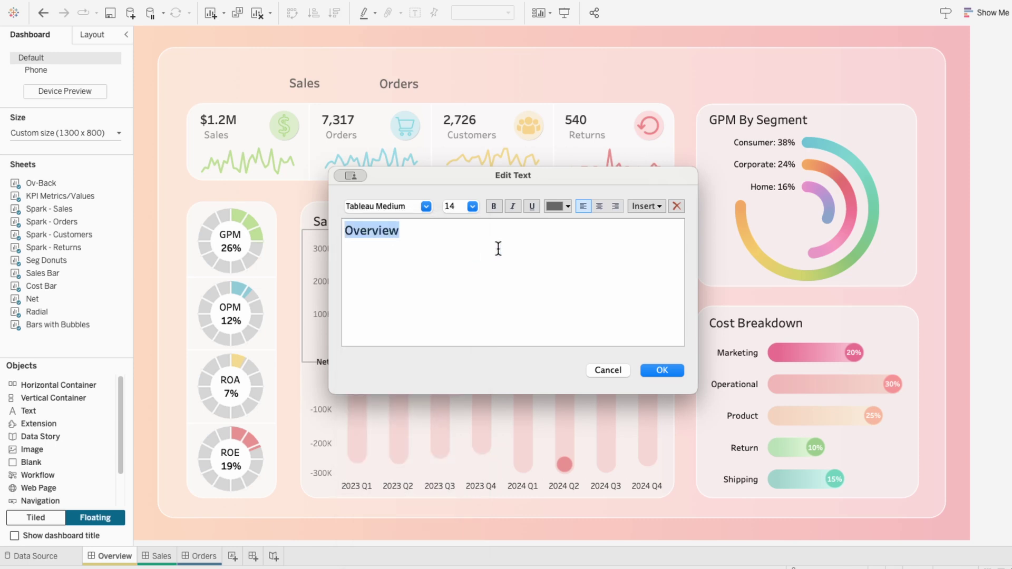
- Center the Overview text, make it black, and move it top-left beside Sales
click(601, 207)
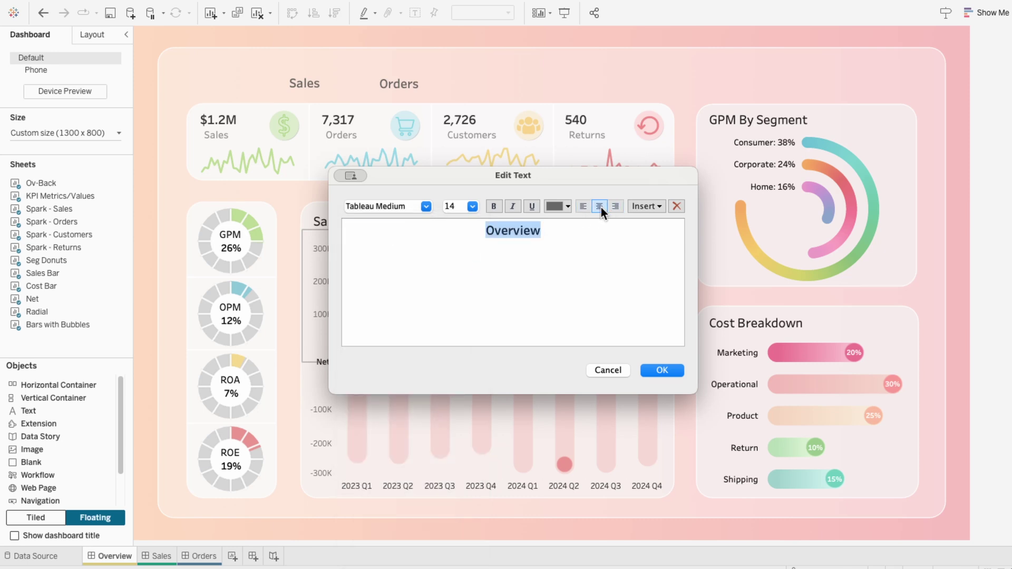
click(562, 207)
click(557, 218)
click(663, 370)
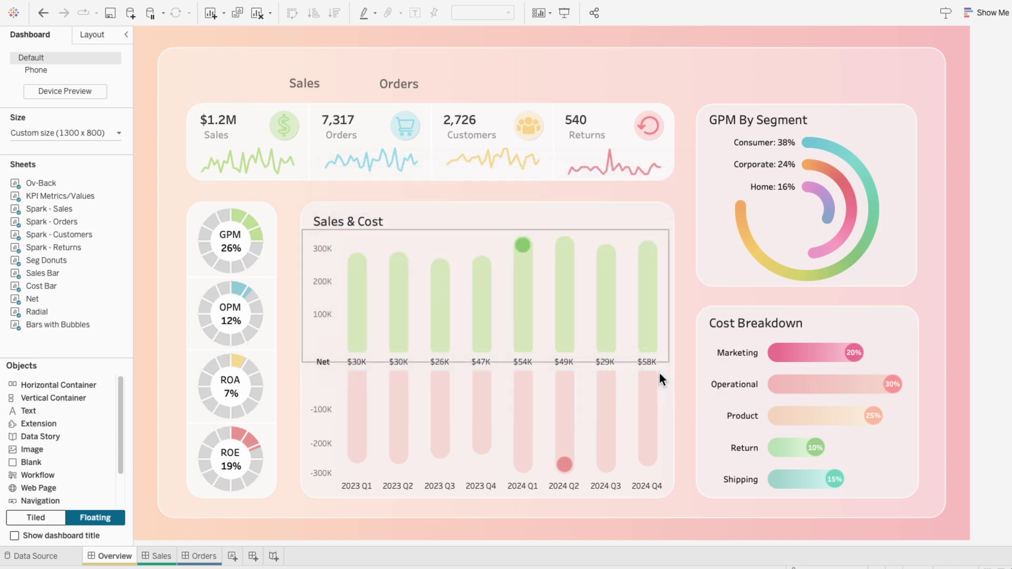
drag(354, 245, 228, 70)
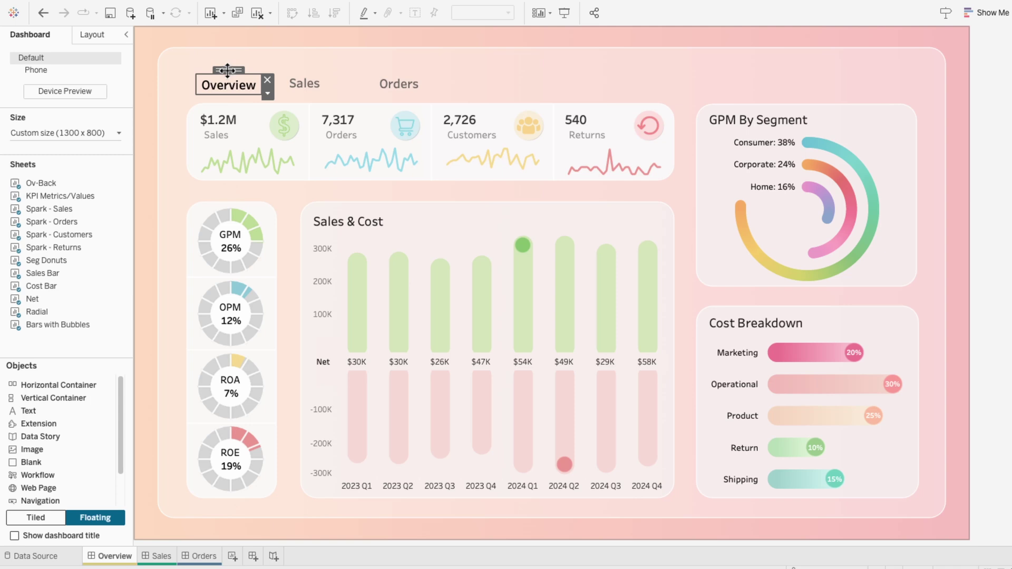
- Drop a floating horizontal container, then drag the Overview label, Sales and Orders buttons into it
drag(58, 391, 315, 192)
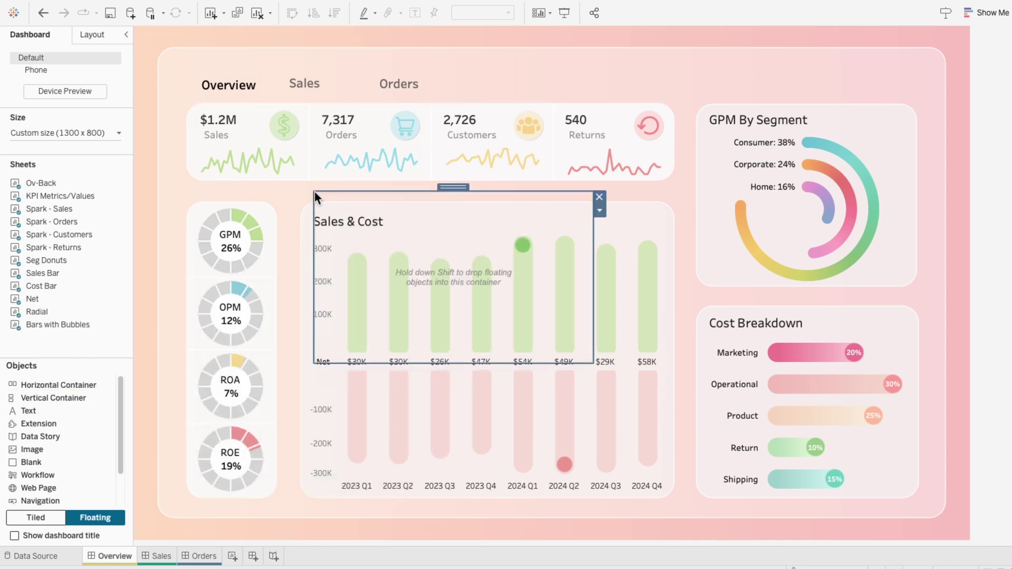
click(240, 84)
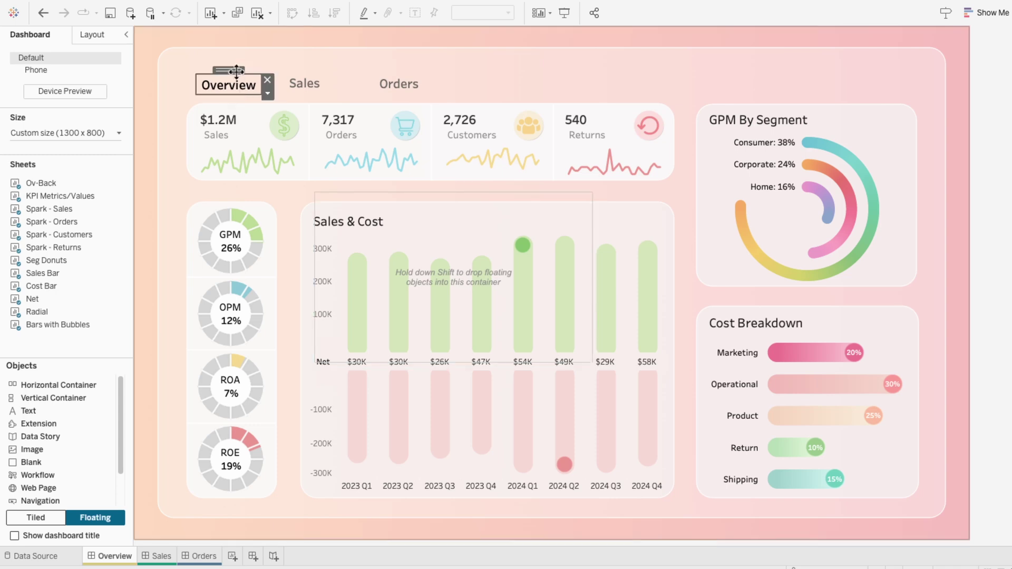
drag(242, 84, 400, 249)
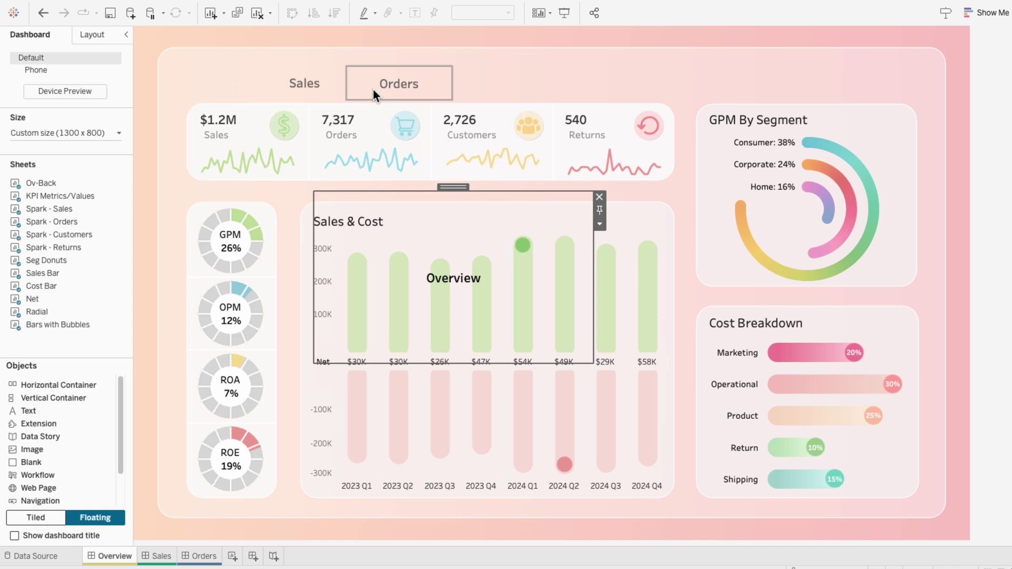
click(319, 83)
drag(310, 61, 588, 258)
click(399, 83)
drag(401, 62, 578, 255)
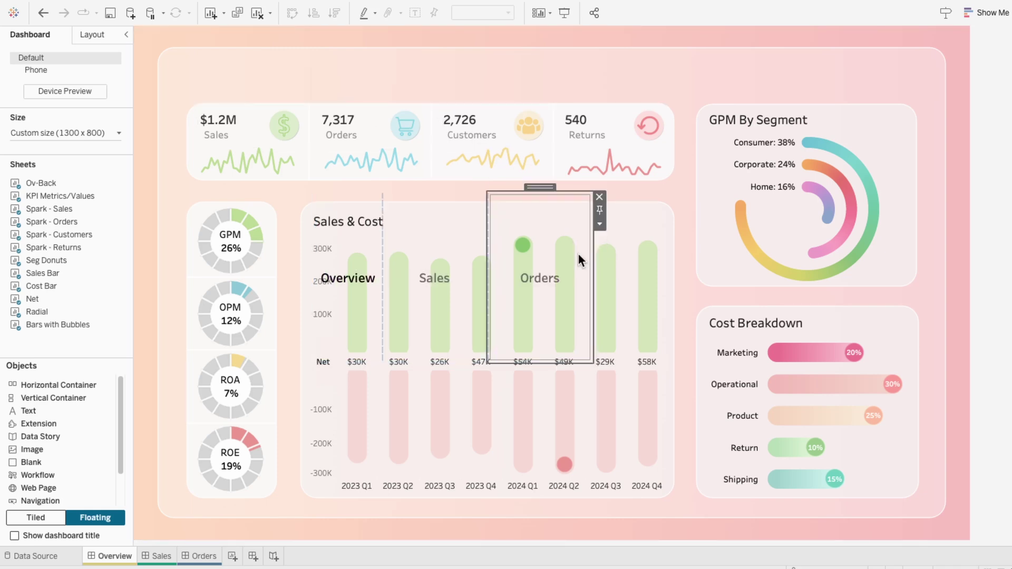
- Move the container to the top-left, shrink it to 394 × 63, and distribute contents evenly
click(94, 35)
click(89, 371)
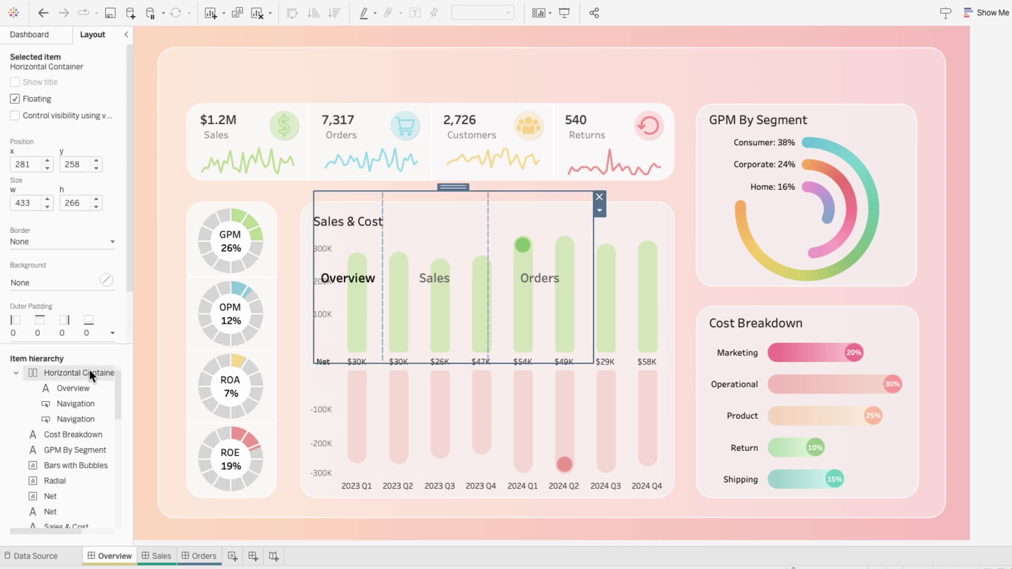
drag(453, 187, 328, 53)
drag(328, 226, 339, 101)
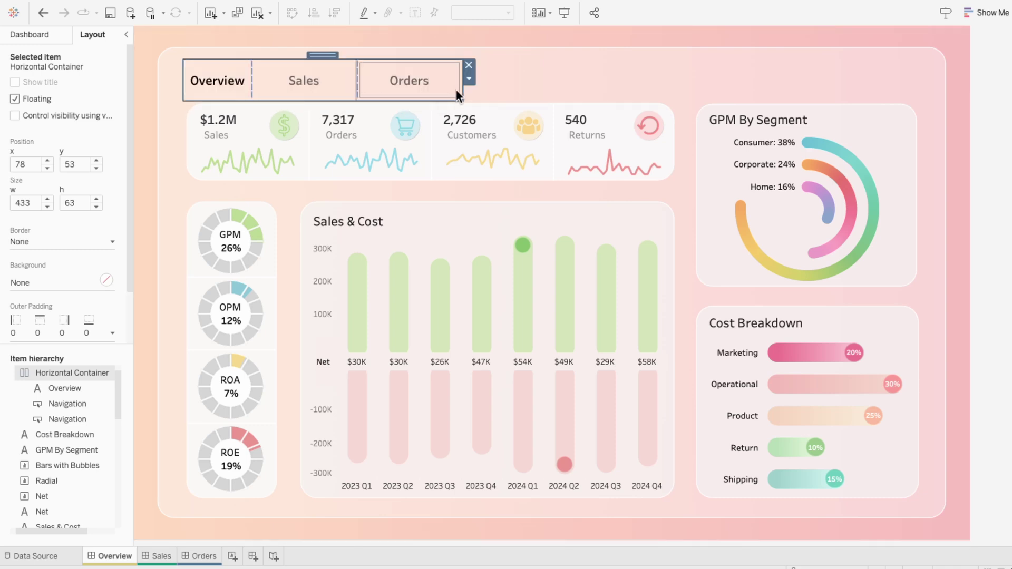
click(469, 79)
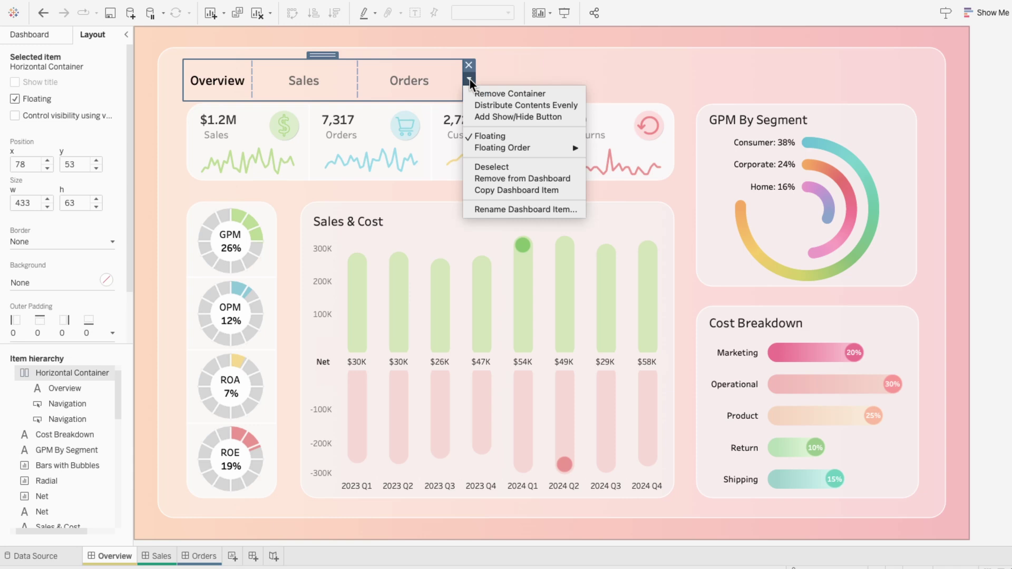
click(475, 104)
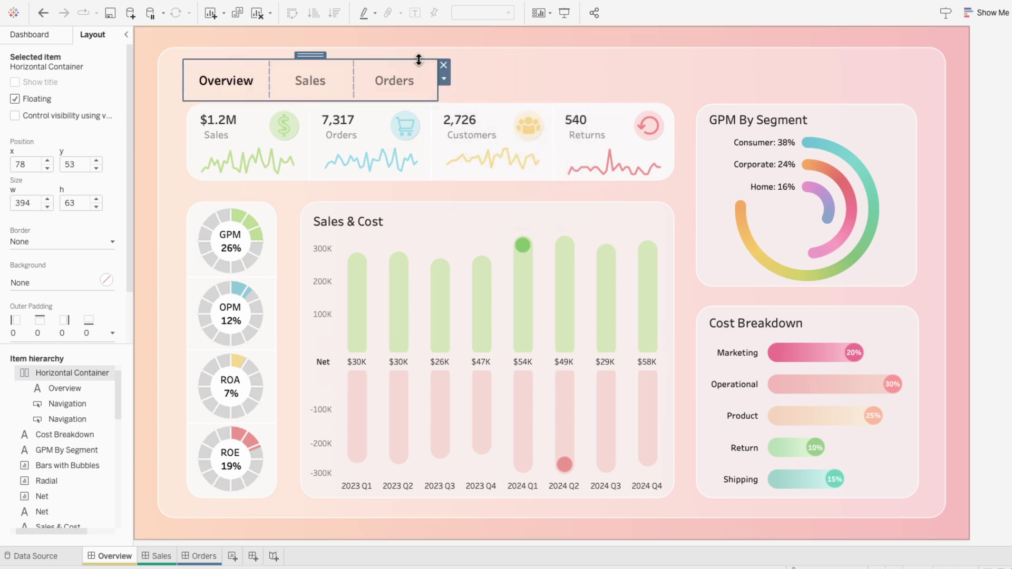
drag(419, 60, 418, 66)
- In presentation mode, use the Sales tab to reach the Sales dashboard, then return to Overview
click(985, 244)
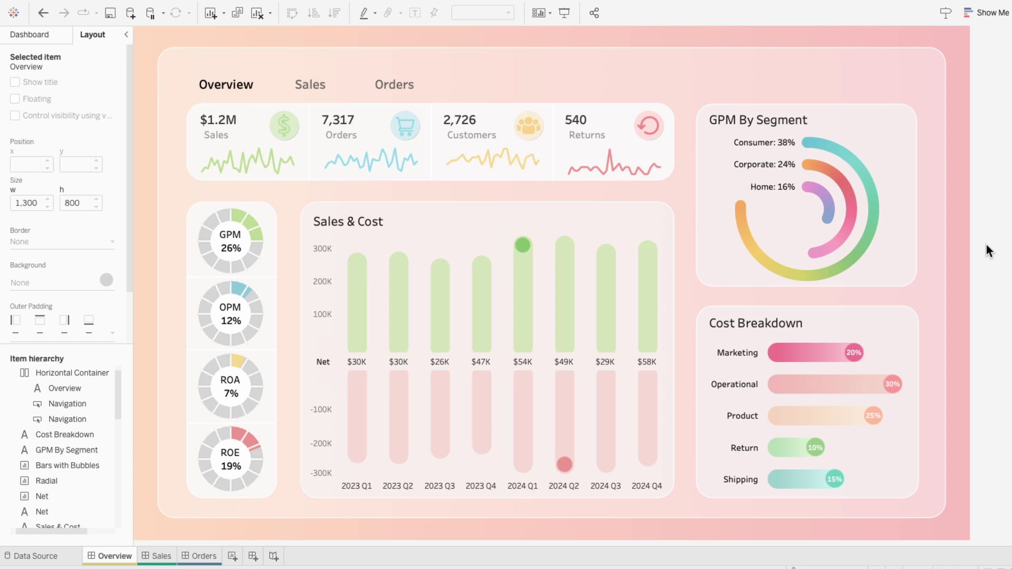
click(561, 12)
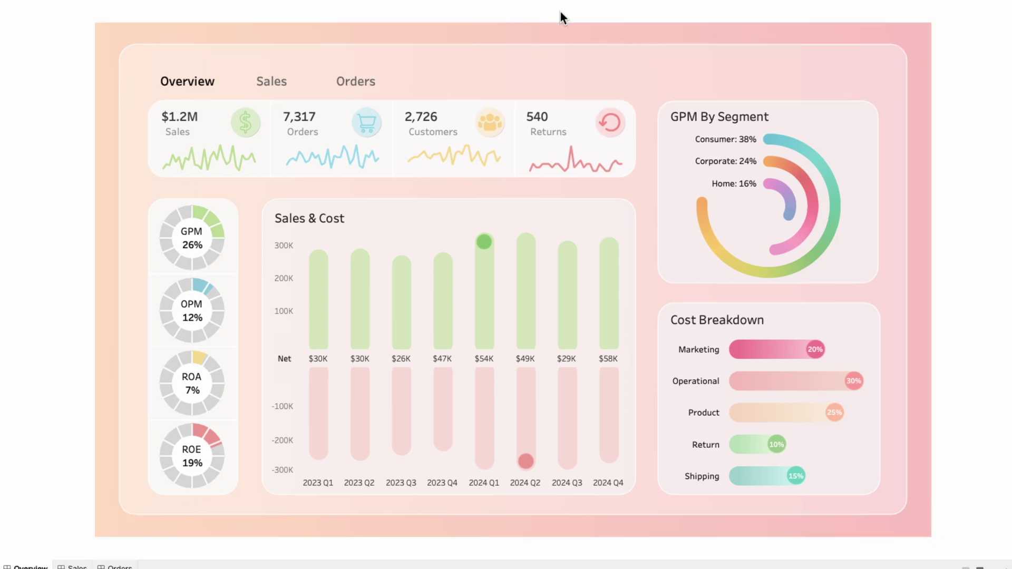
click(266, 84)
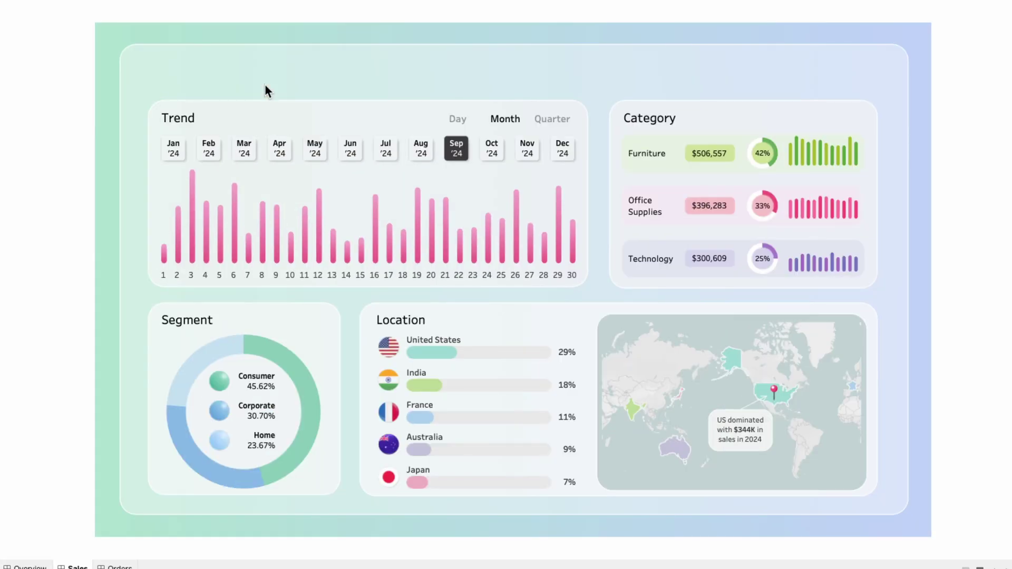
key(Escape)
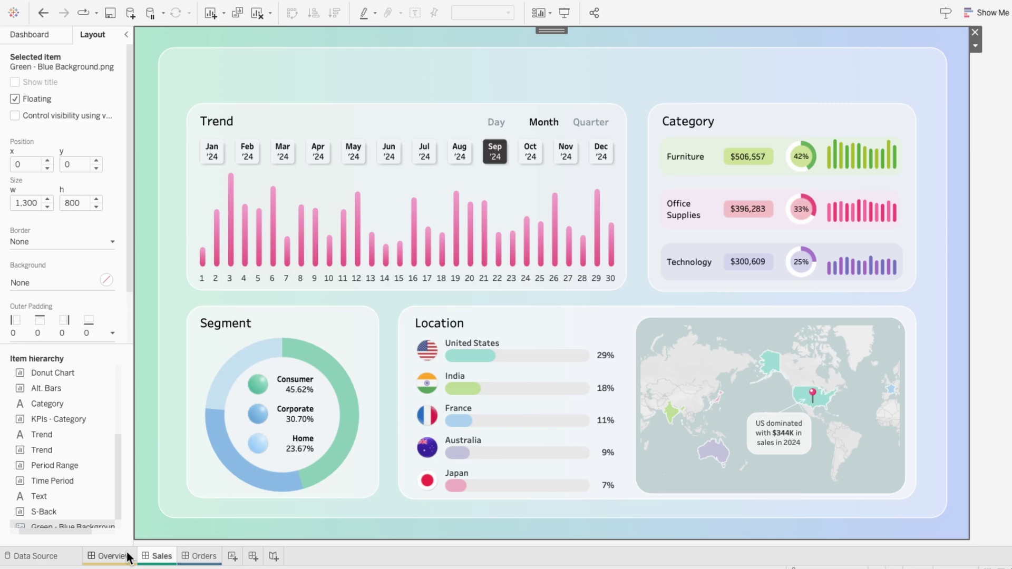
click(109, 556)
- In presentation mode, use the Orders tab to reach the Orders dashboard, then exit
click(565, 12)
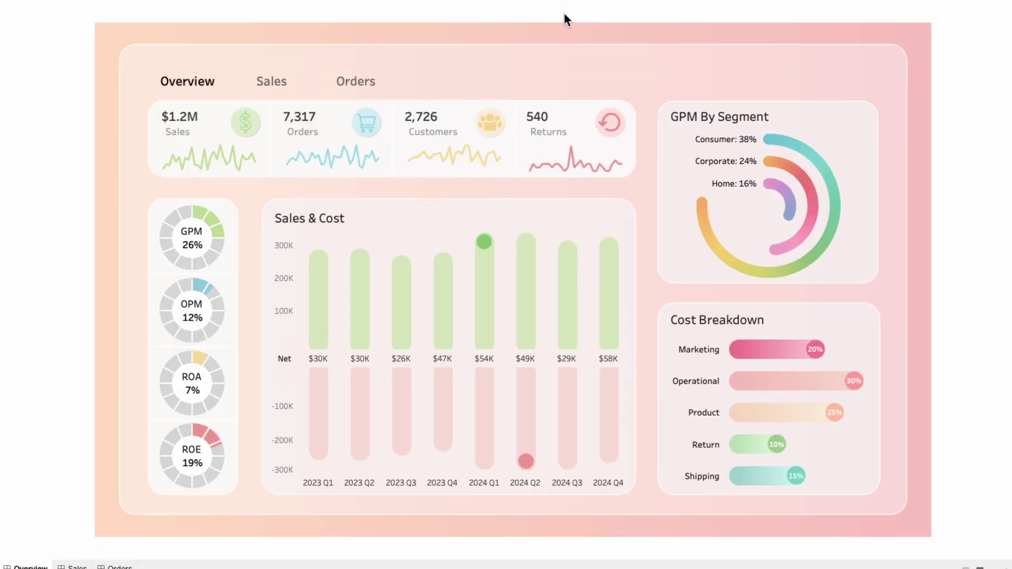
click(357, 84)
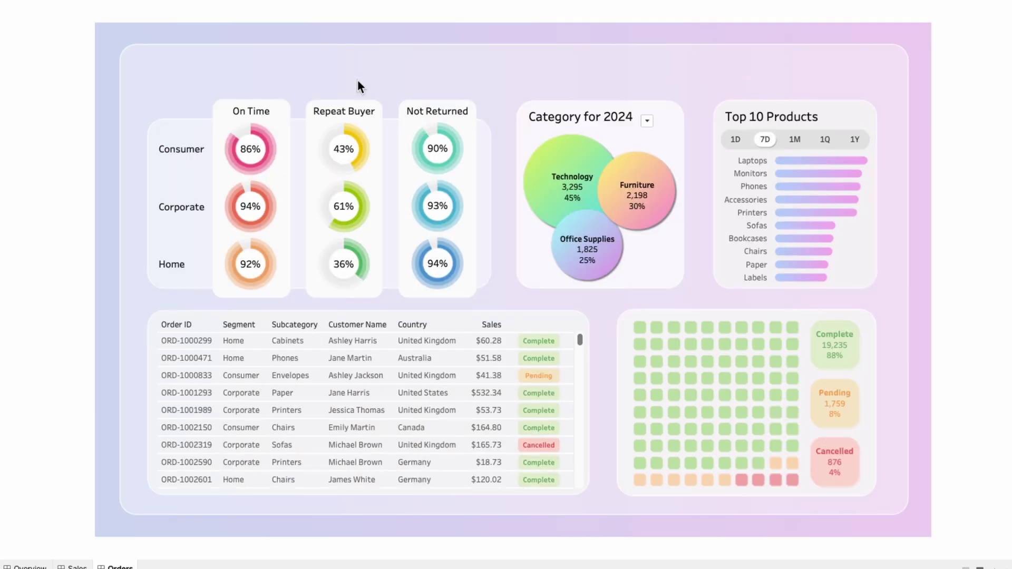
key(Escape)
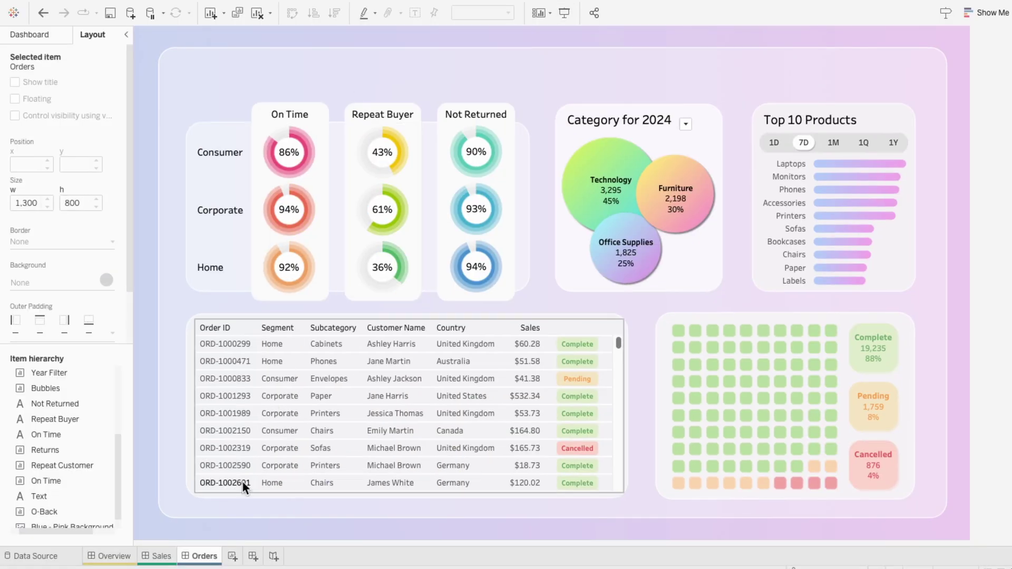
- On the Overview dashboard, select the tab bar container and copy it as a dashboard item
click(111, 556)
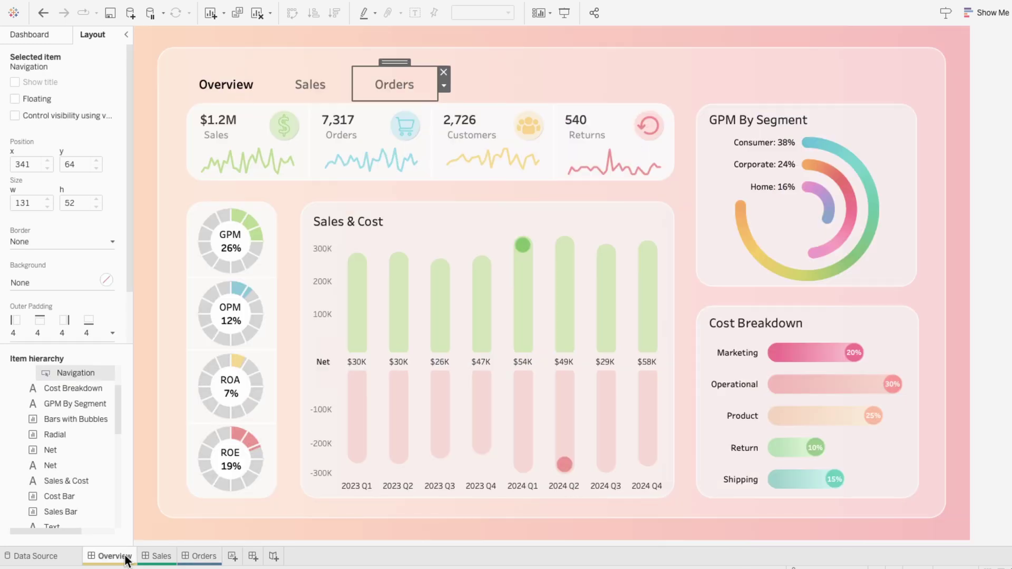
scroll(78, 388, up, 2)
click(78, 386)
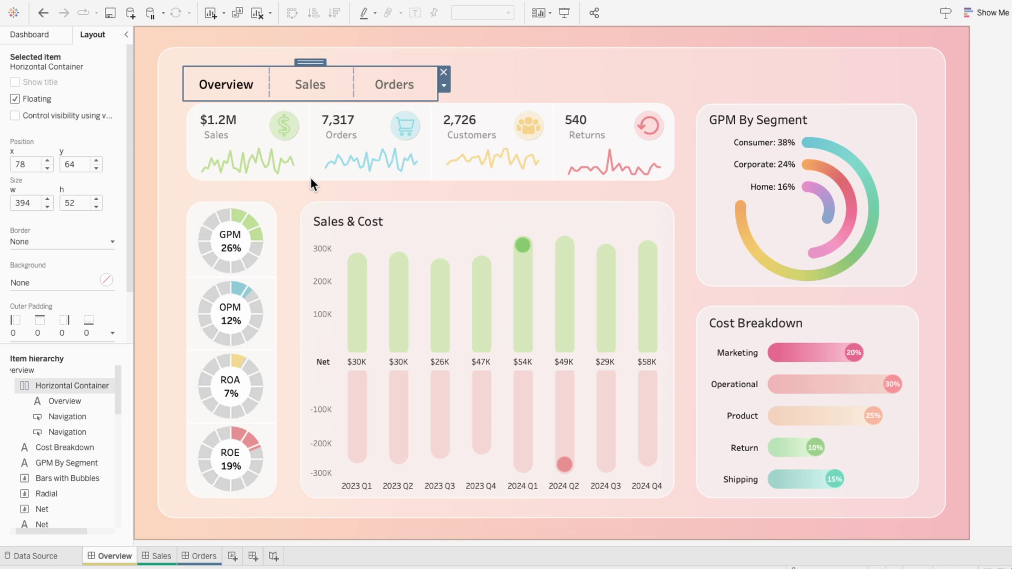
click(444, 86)
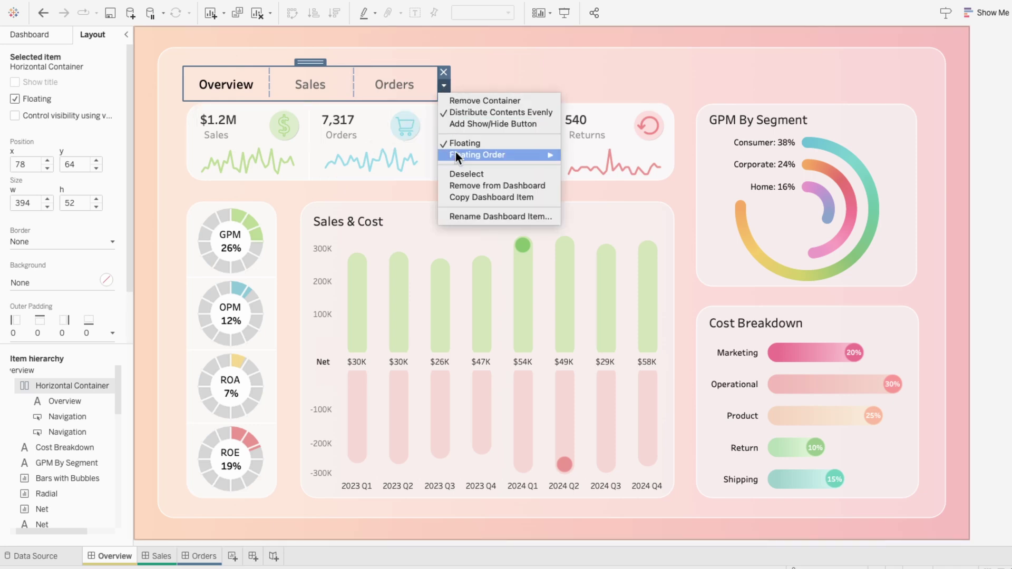
click(463, 197)
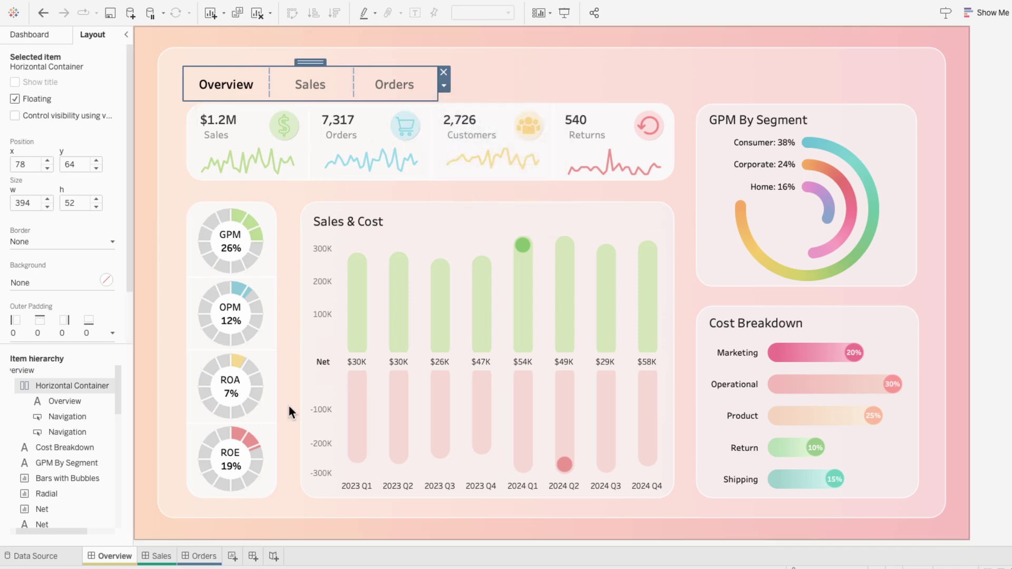
- Paste the tab bar onto the Sales dashboard above the Trend panel
click(158, 558)
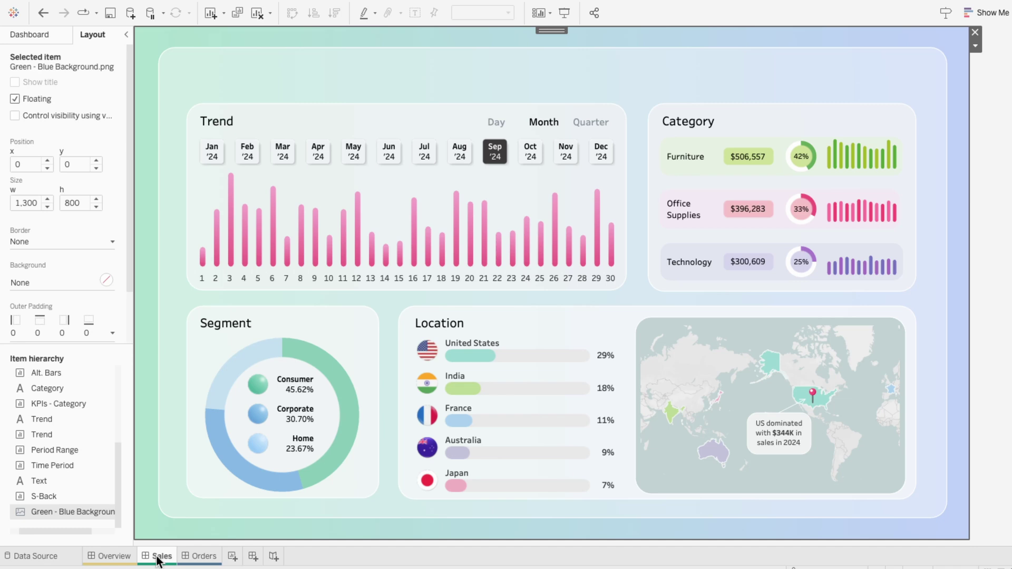
key(ctrl+v)
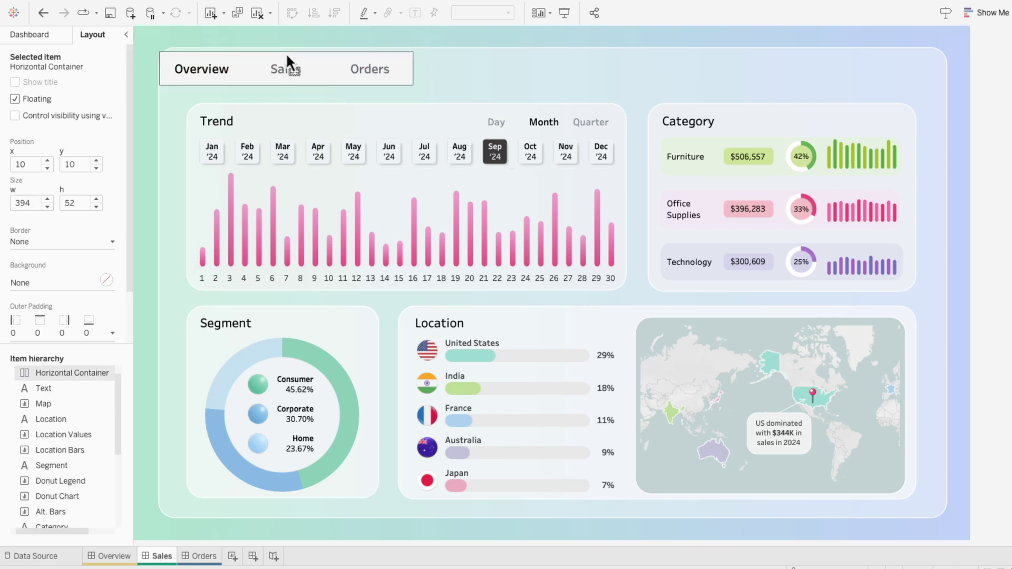
drag(288, 58, 310, 65)
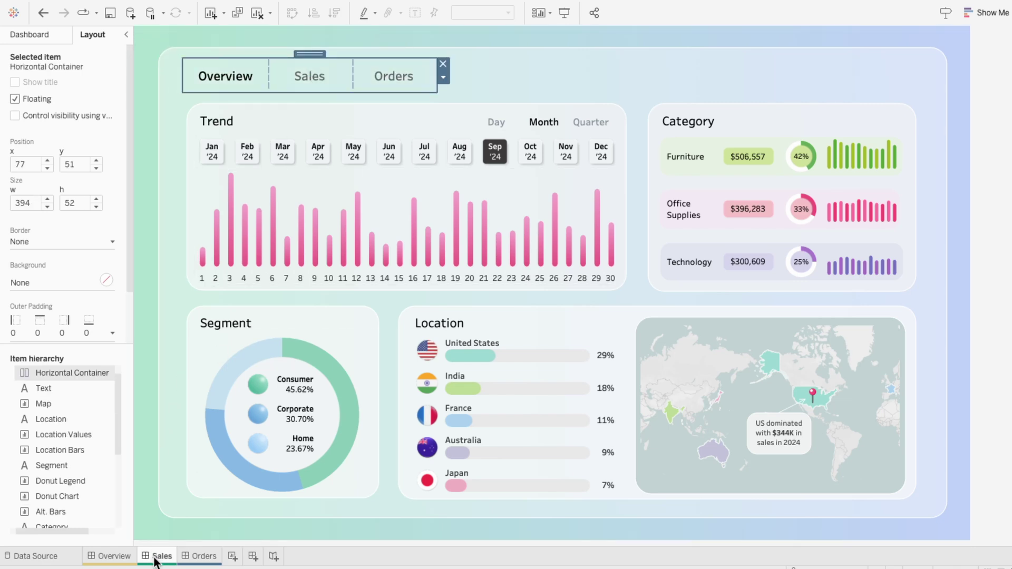
- Make the middle Sales button navigate to Overview and retitle it 'Overview'
right_click(306, 81)
click(309, 84)
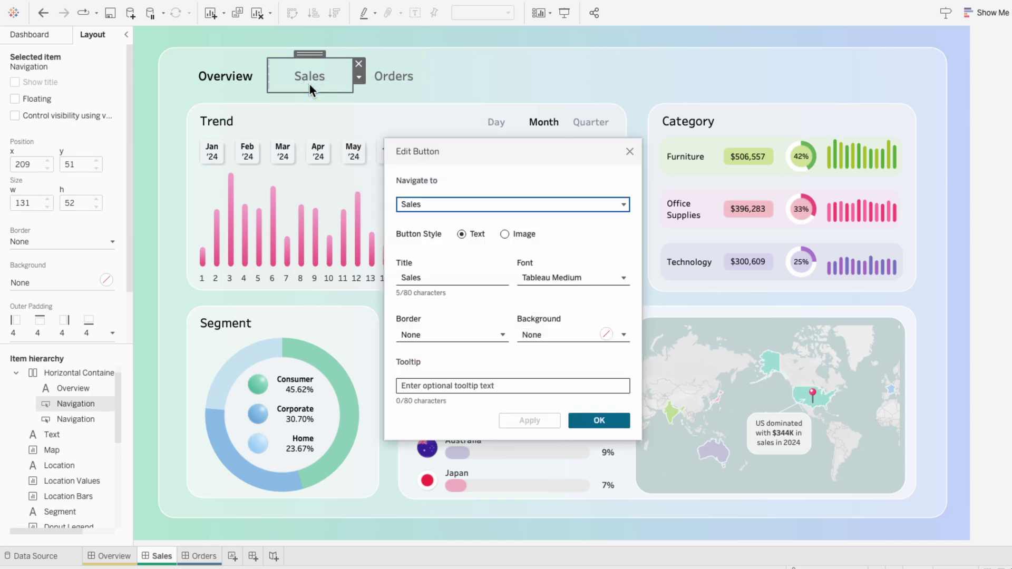
click(422, 204)
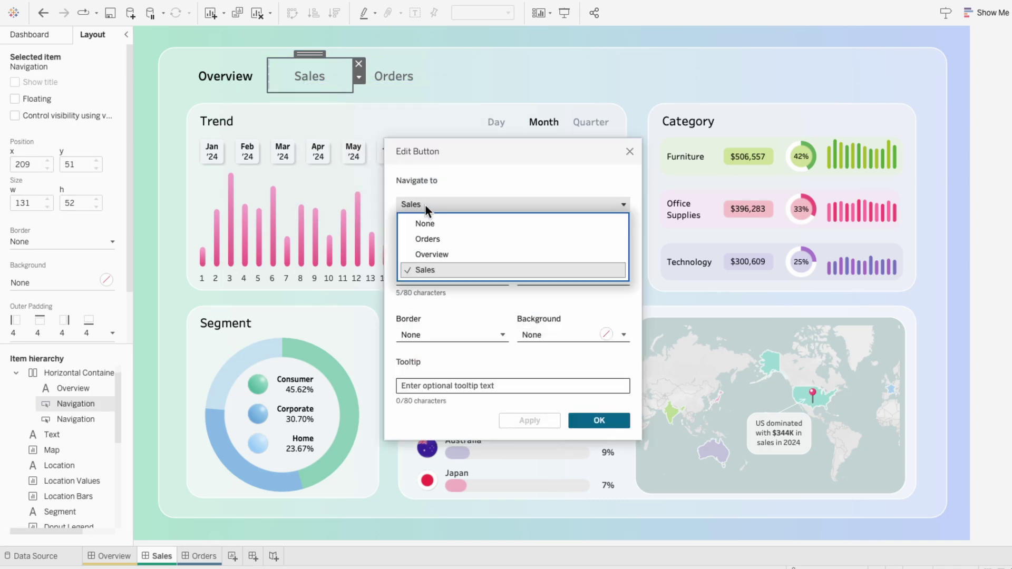
click(430, 253)
click(431, 277)
text(Overview)
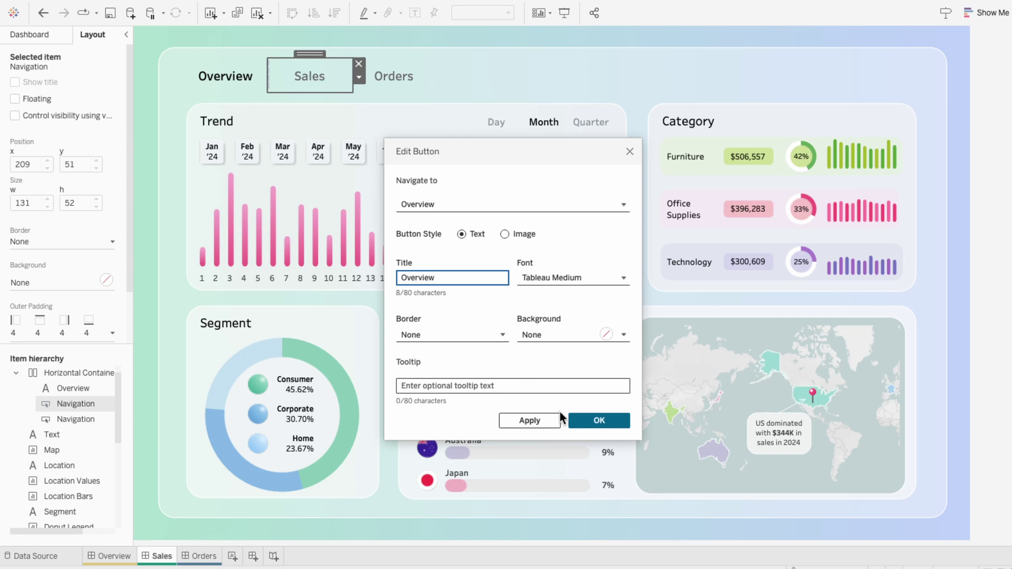
click(598, 421)
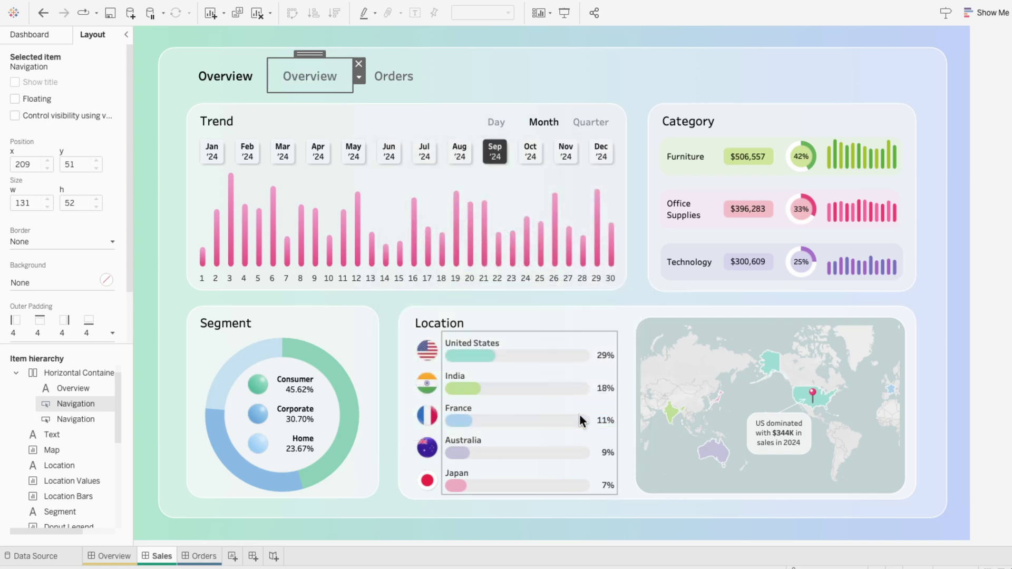
- Change the label text from 'Overview' to 'Sales' and drag it between the Overview and Orders buttons
right_click(241, 83)
click(246, 88)
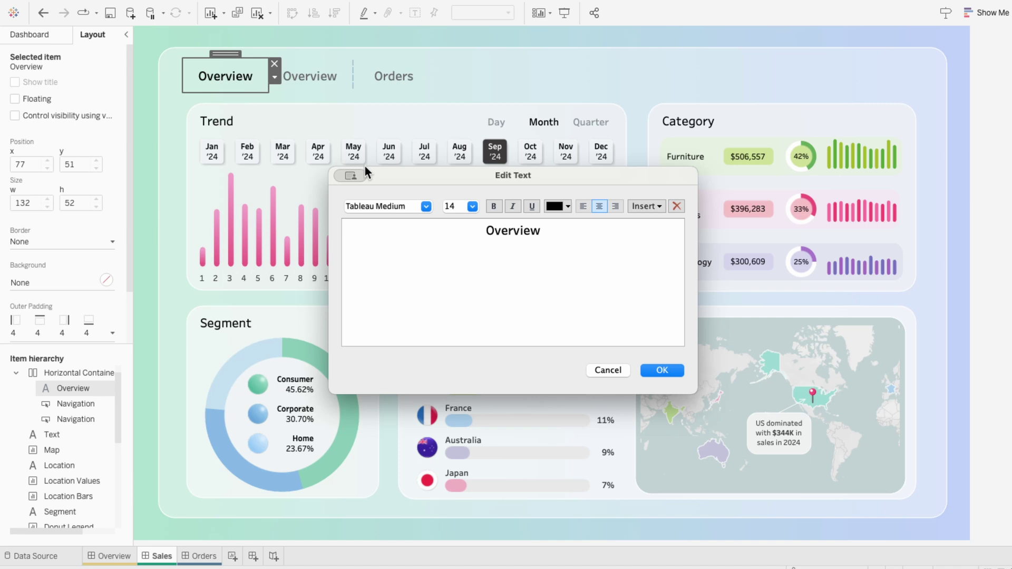
drag(556, 236, 482, 226)
text(Sales)
click(669, 372)
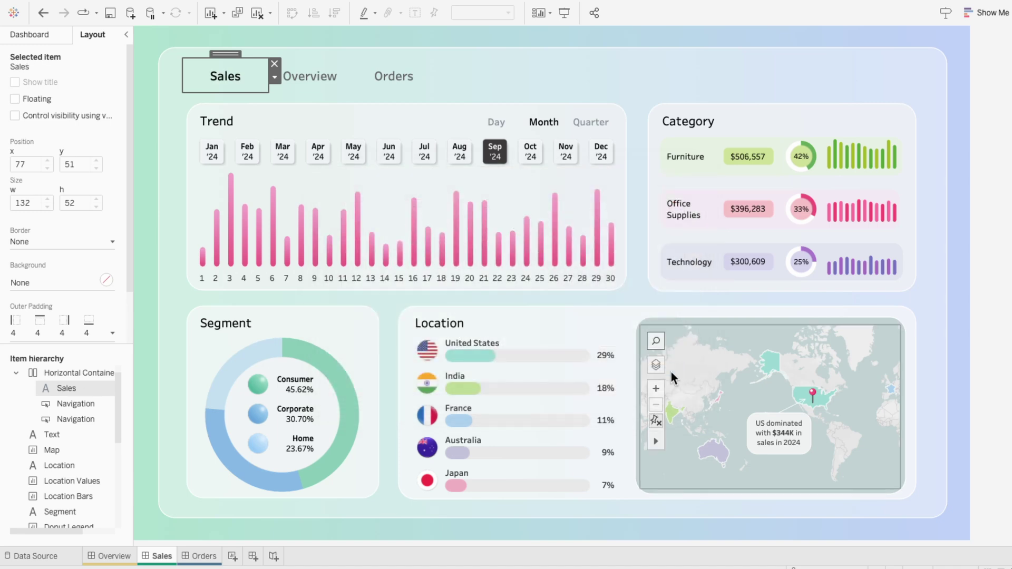
drag(231, 53, 324, 72)
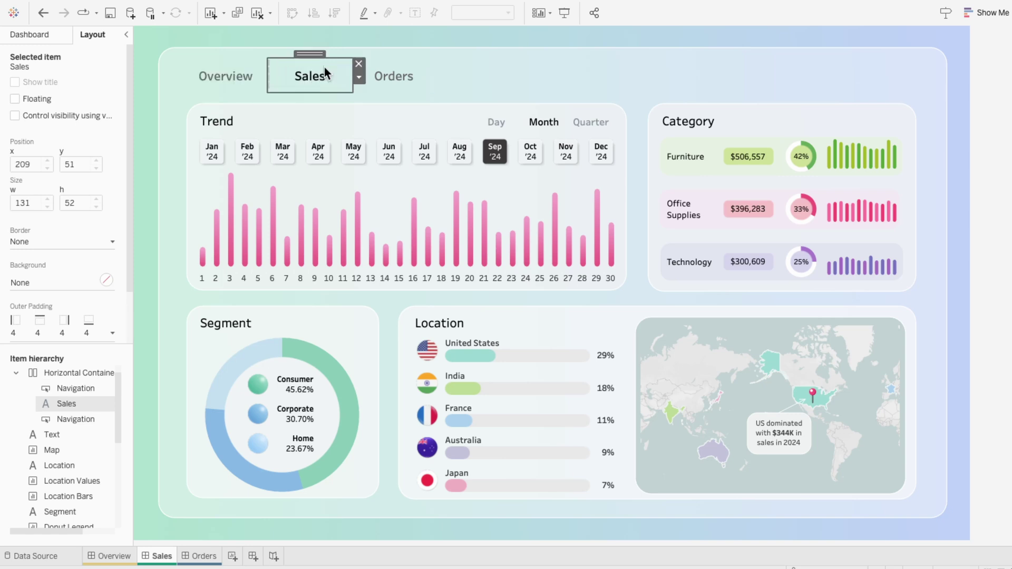
click(998, 294)
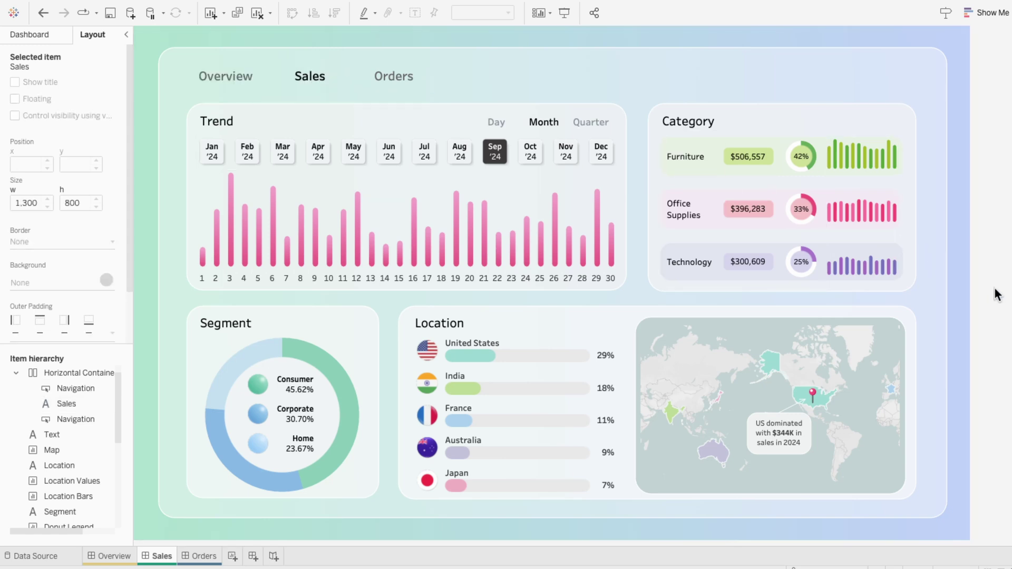
- Copy the tab bar container and paste it at the top of the Orders dashboard
click(77, 373)
click(443, 78)
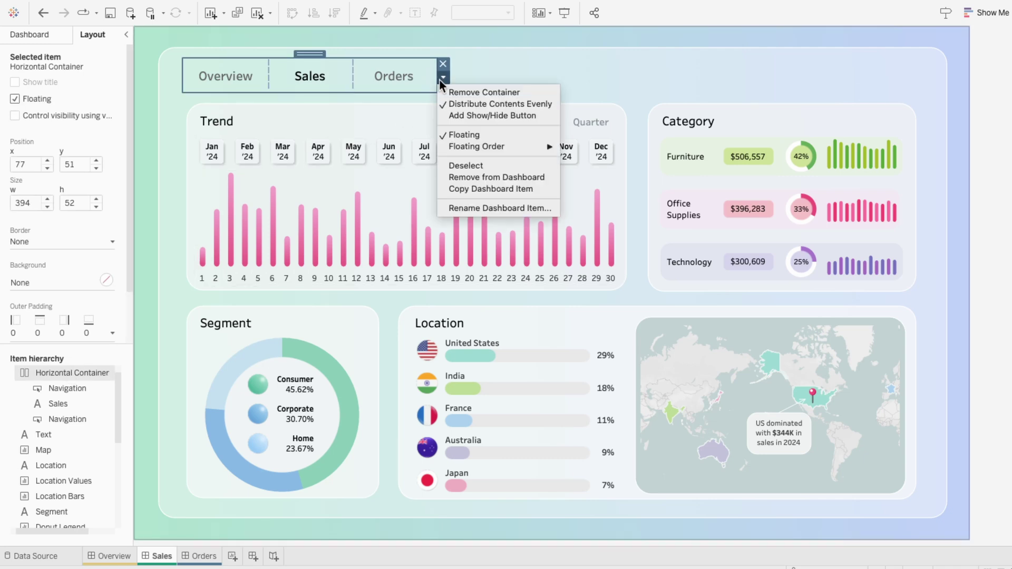
click(457, 185)
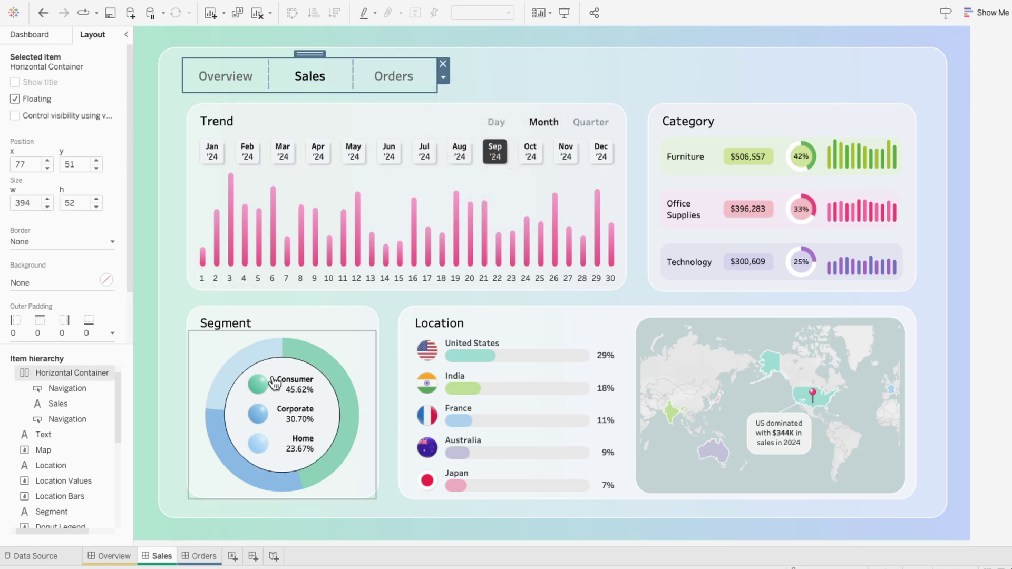
click(199, 557)
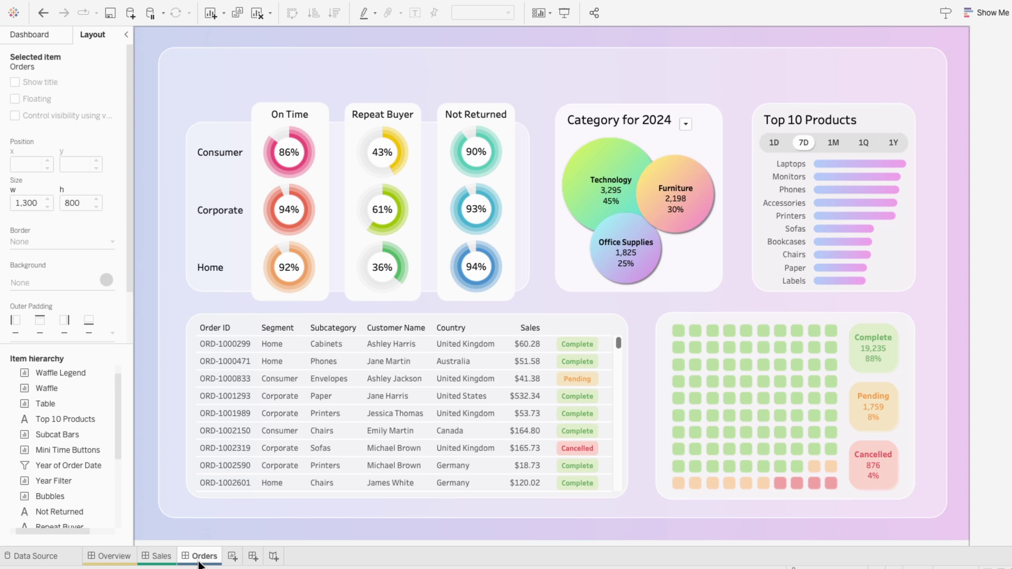
key(ctrl+v)
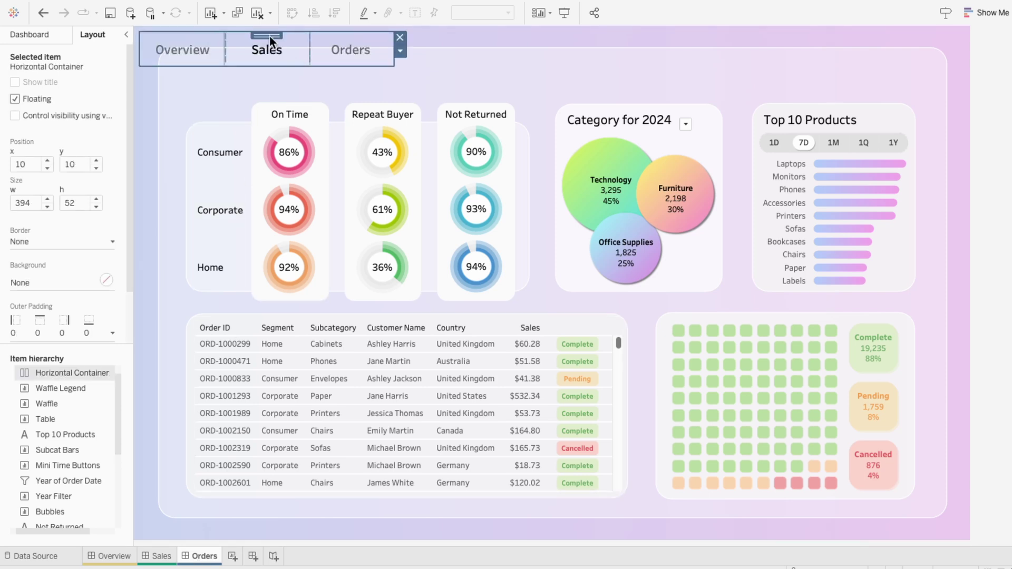
drag(270, 36, 316, 61)
- Retitle the bold Sales label to 'Orders' and move it to the bar's right end
right_click(310, 74)
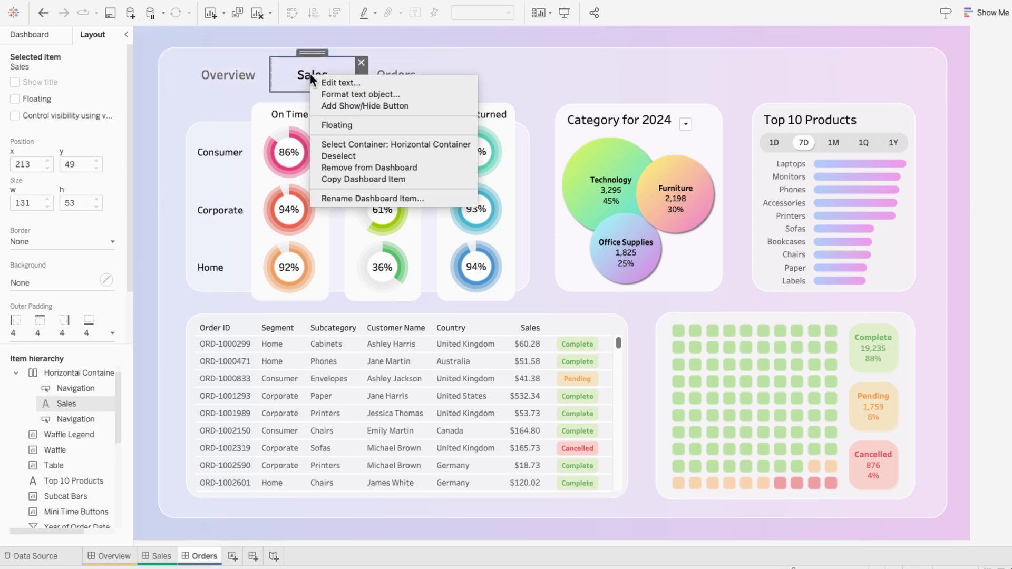
click(321, 82)
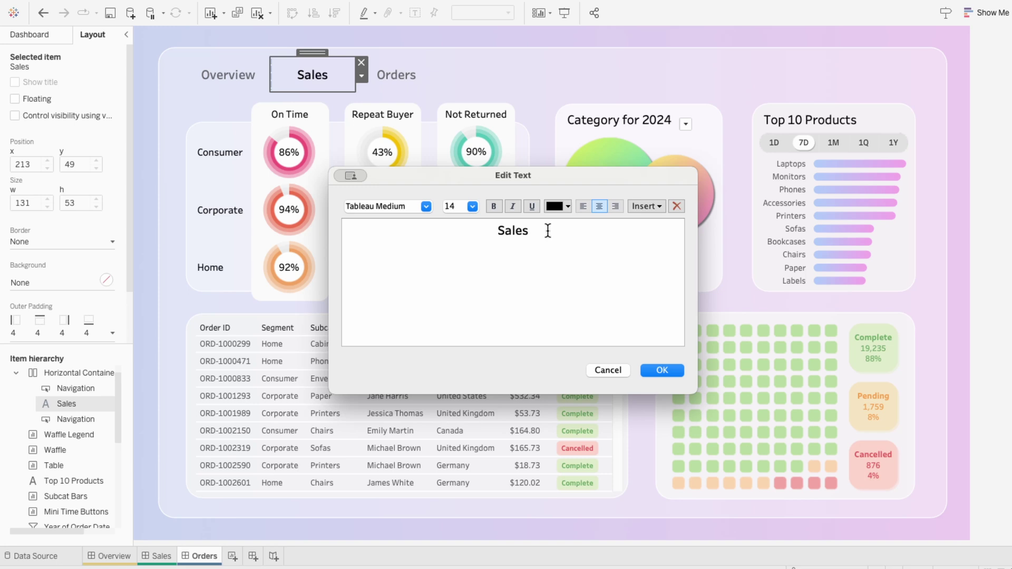
drag(548, 230, 479, 228)
text(Orders)
click(662, 370)
drag(313, 52, 417, 64)
- Set the middle button to navigate to the Sales dashboard, with title 'Sales'
right_click(335, 66)
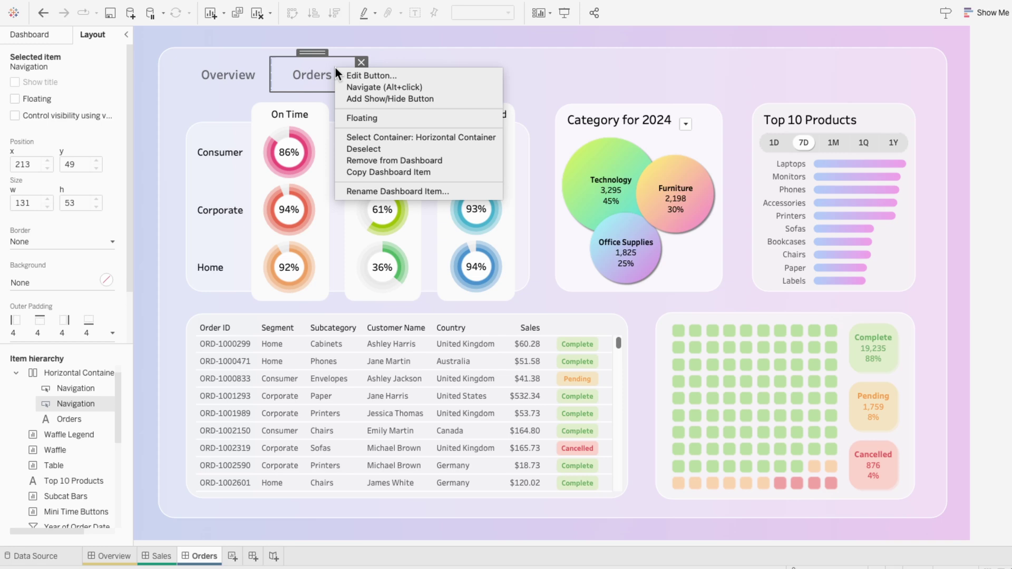
click(344, 72)
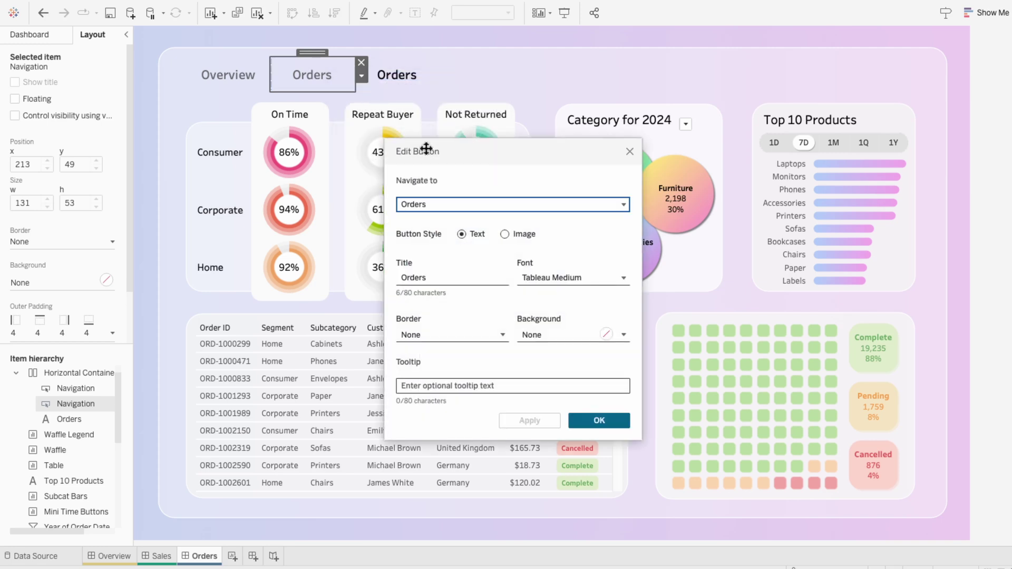
click(454, 204)
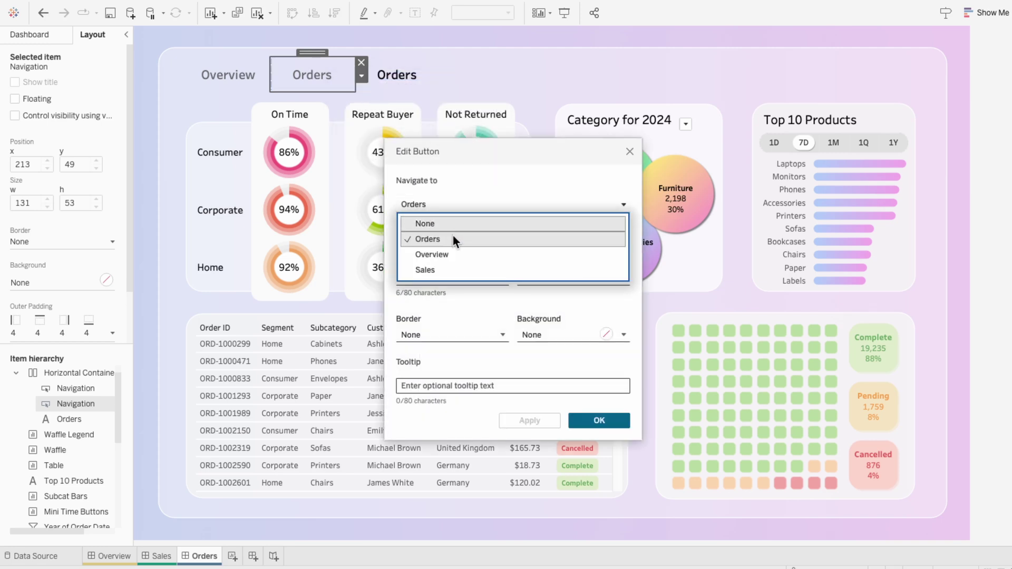
click(453, 270)
double_click(448, 272)
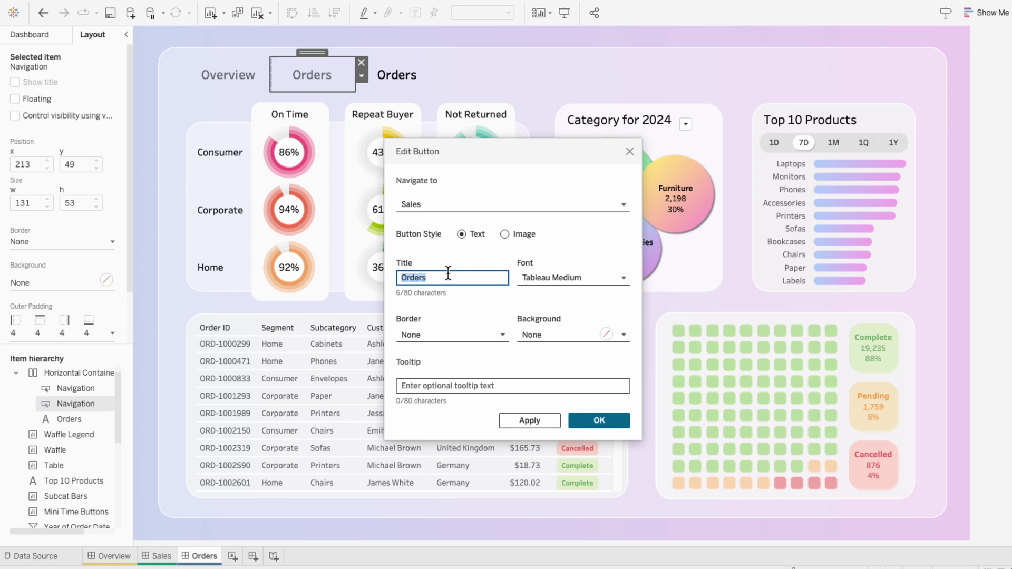
text(Sales)
click(608, 425)
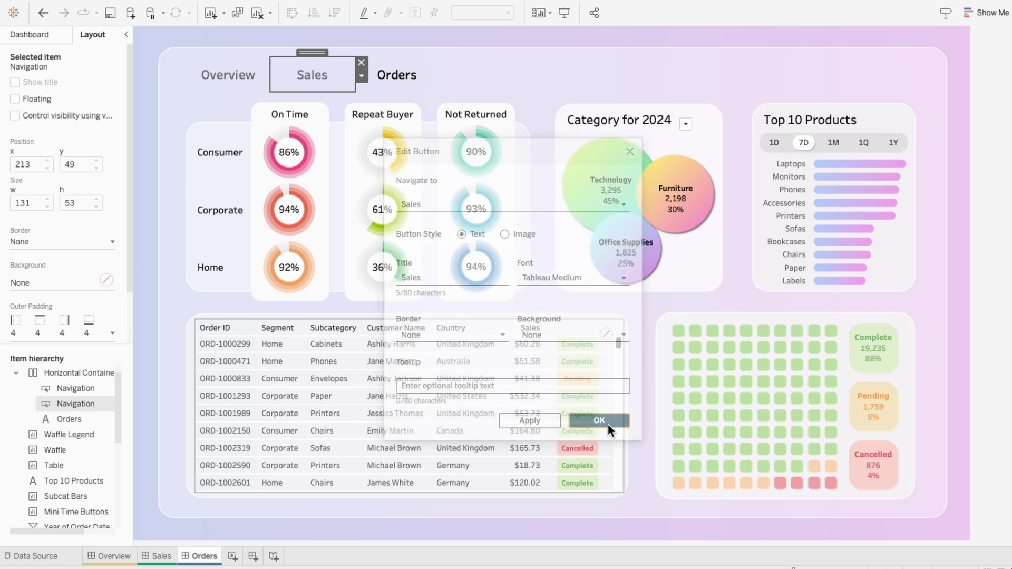
- From the Overview dashboard, use the tab bar's Orders tab to reach the Orders dashboard
click(117, 556)
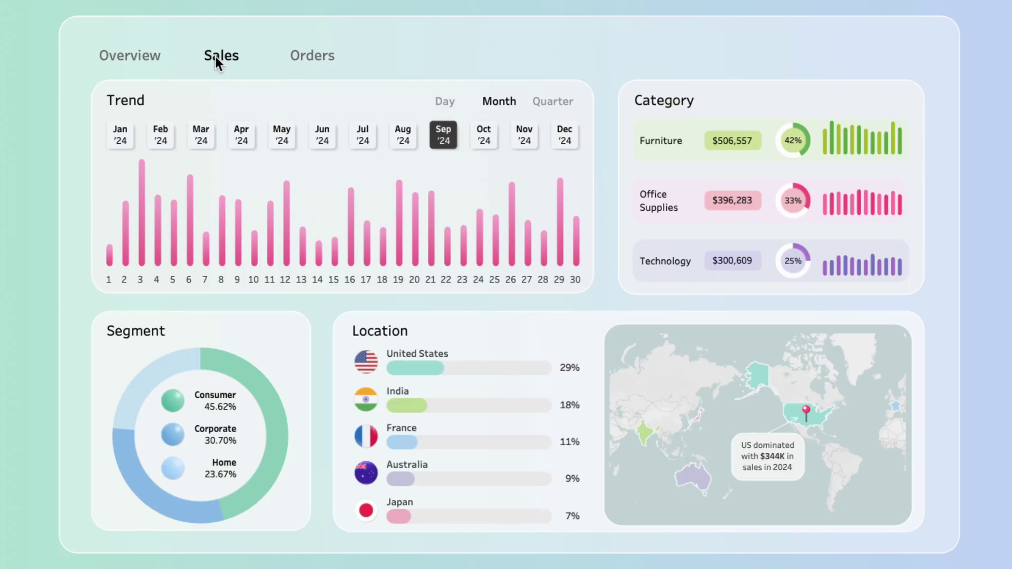
click(292, 57)
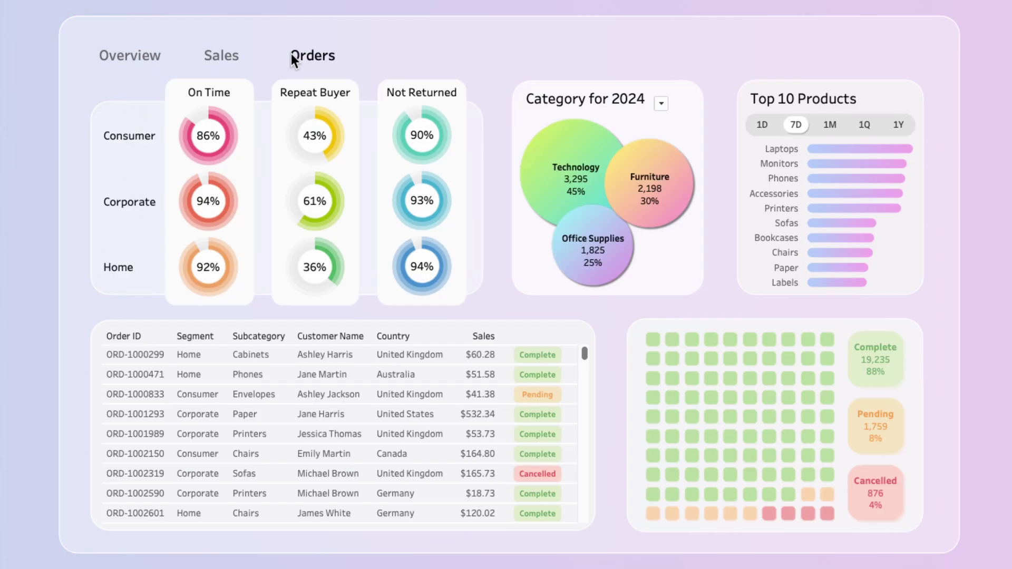